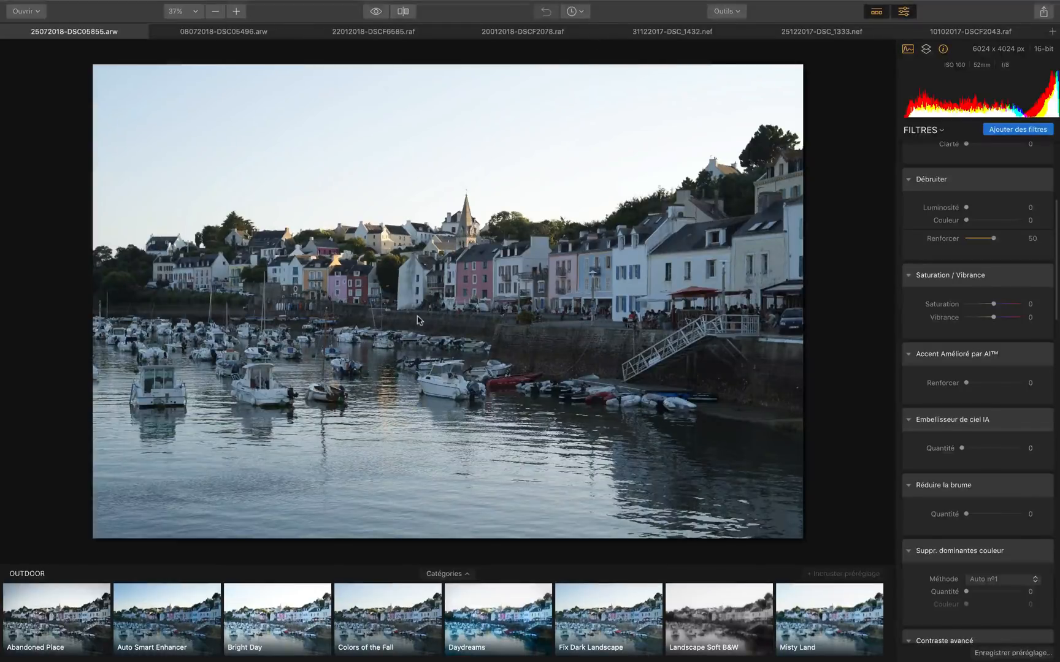
- Look through the other open photos and return to 25072018-DSC05855.arw
click(256, 34)
click(375, 33)
click(490, 36)
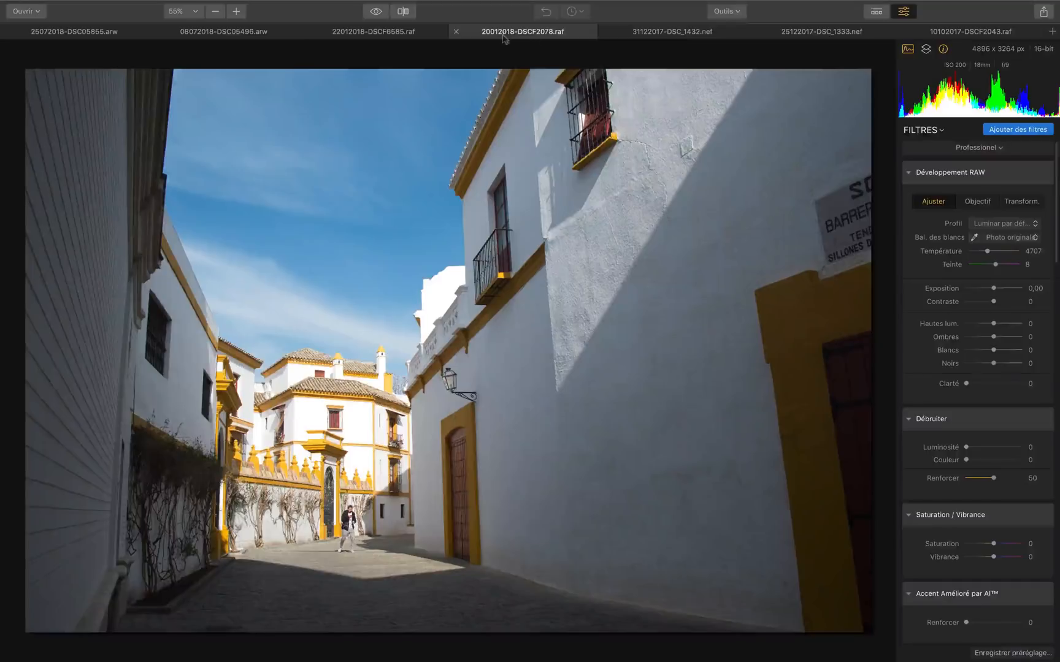
click(680, 35)
click(110, 36)
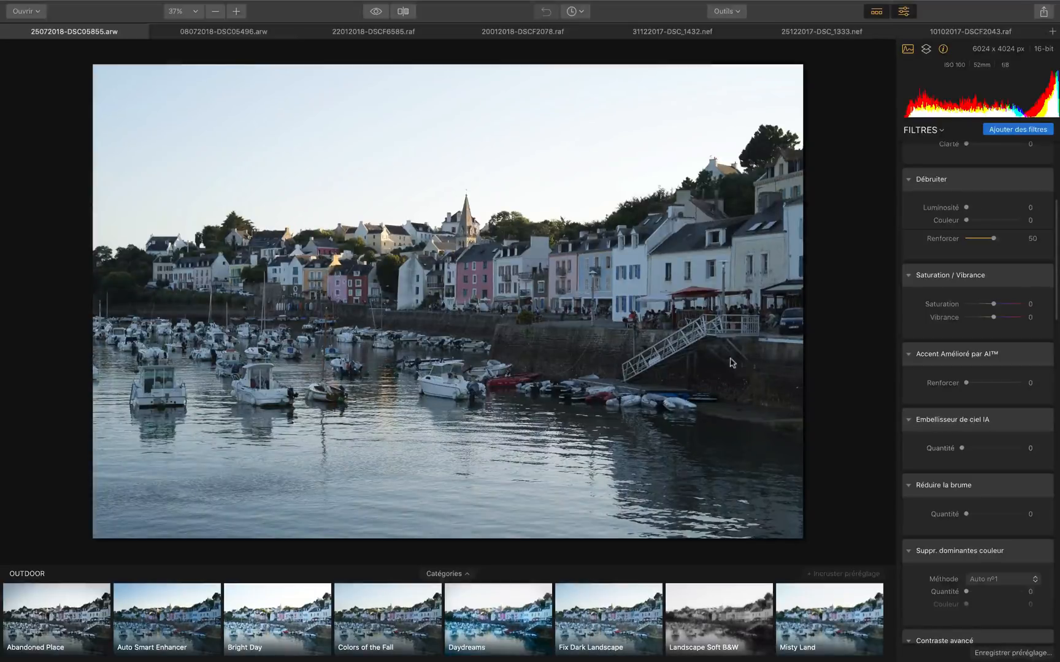
- Close the current filter workspace and load the Professionel workspace again
scroll(931, 400, up, 5)
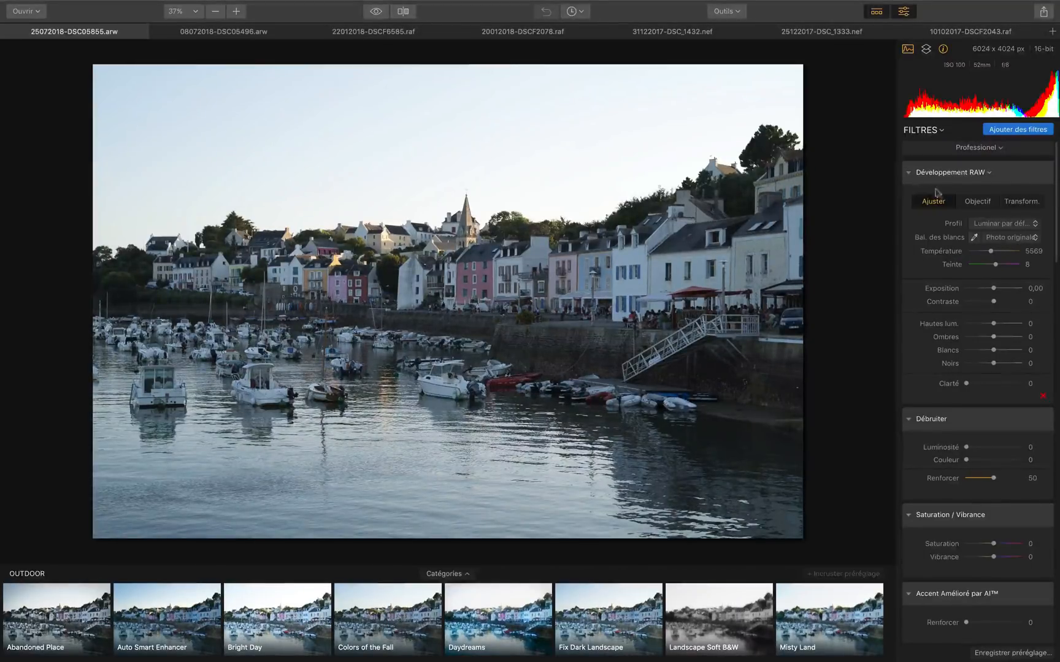
click(964, 150)
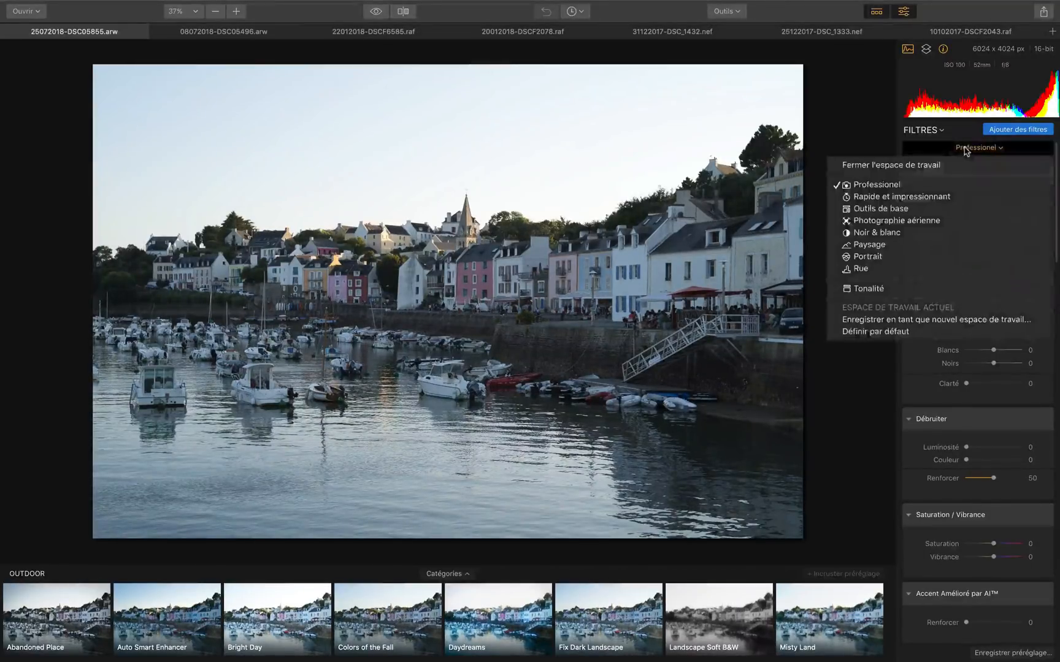
click(930, 184)
click(966, 150)
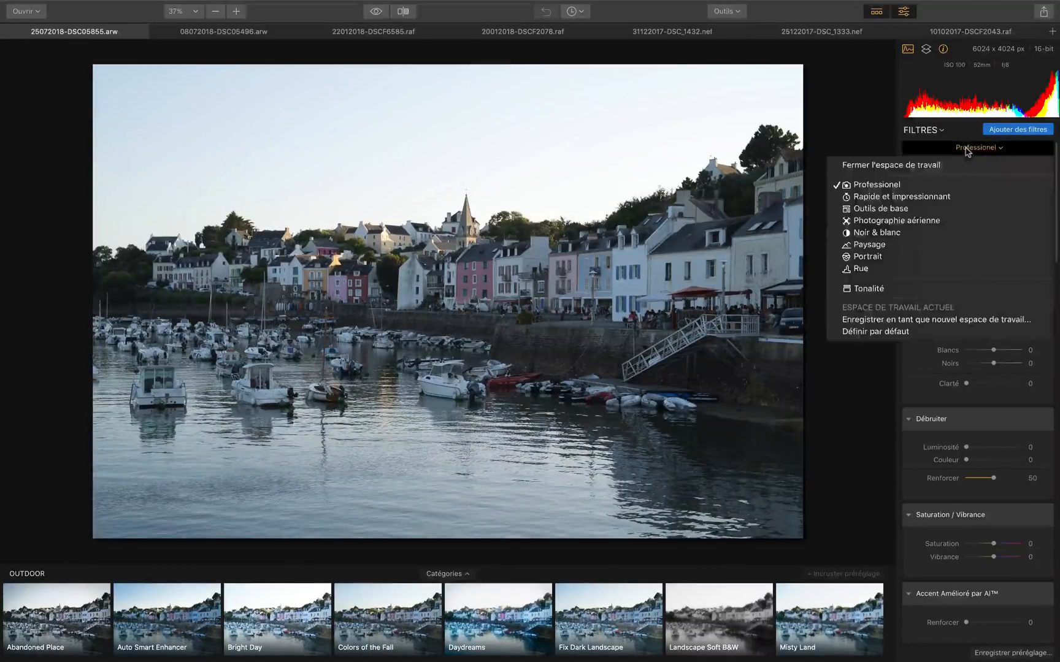
click(930, 165)
click(961, 149)
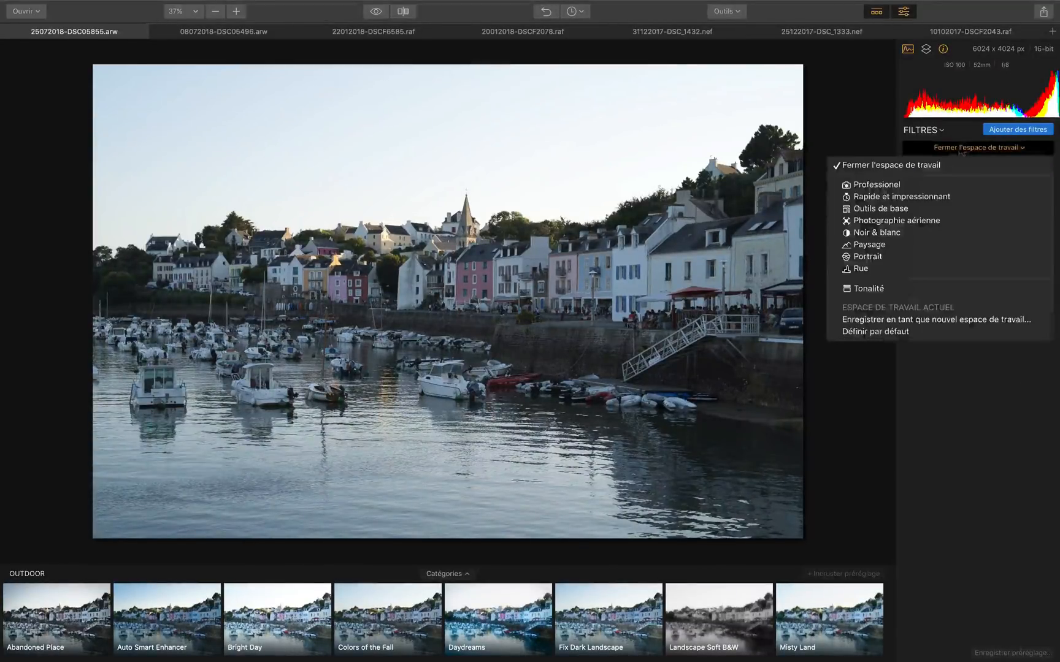
click(908, 185)
- Set the Embellisseur de ciel IA quantity to 100 on the harbour photo
scroll(957, 316, down, 5)
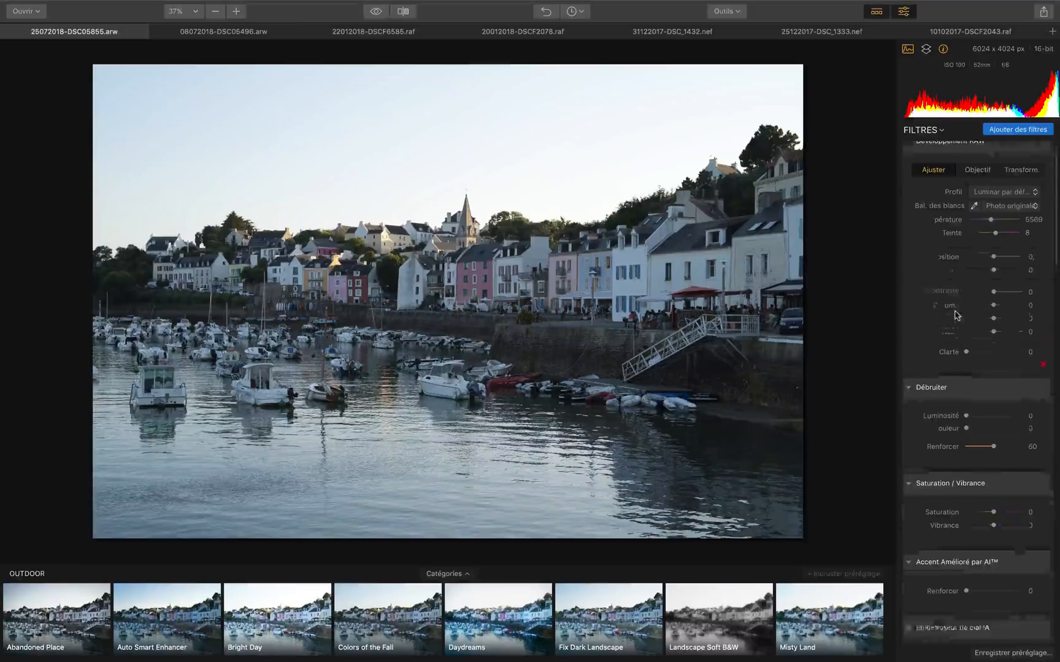
scroll(956, 315, down, 3)
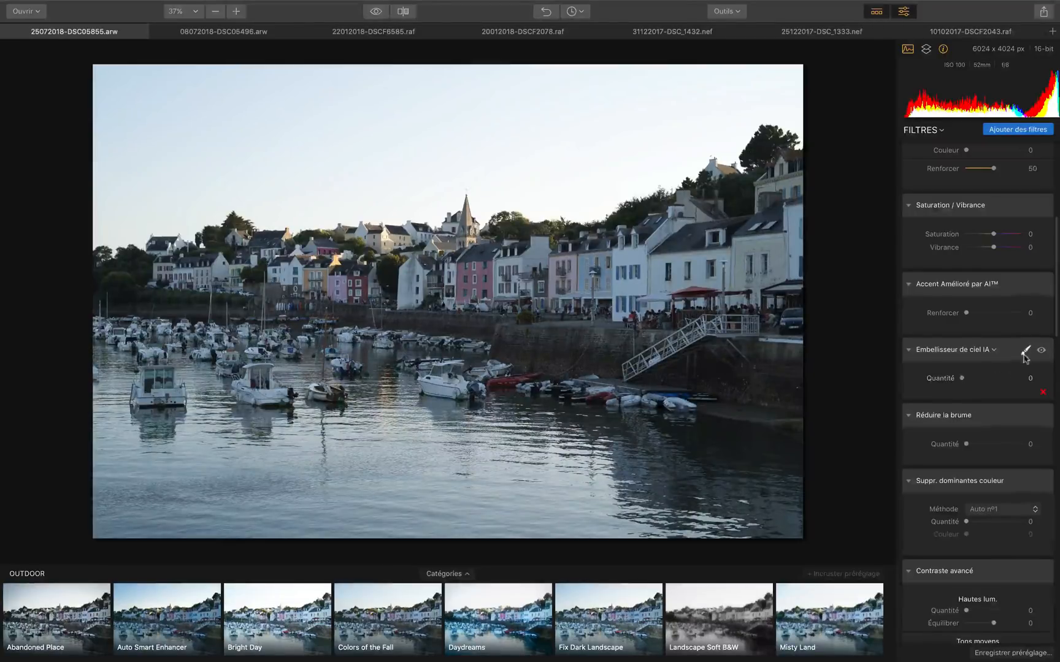
drag(962, 381, 883, 380)
drag(969, 379, 1055, 375)
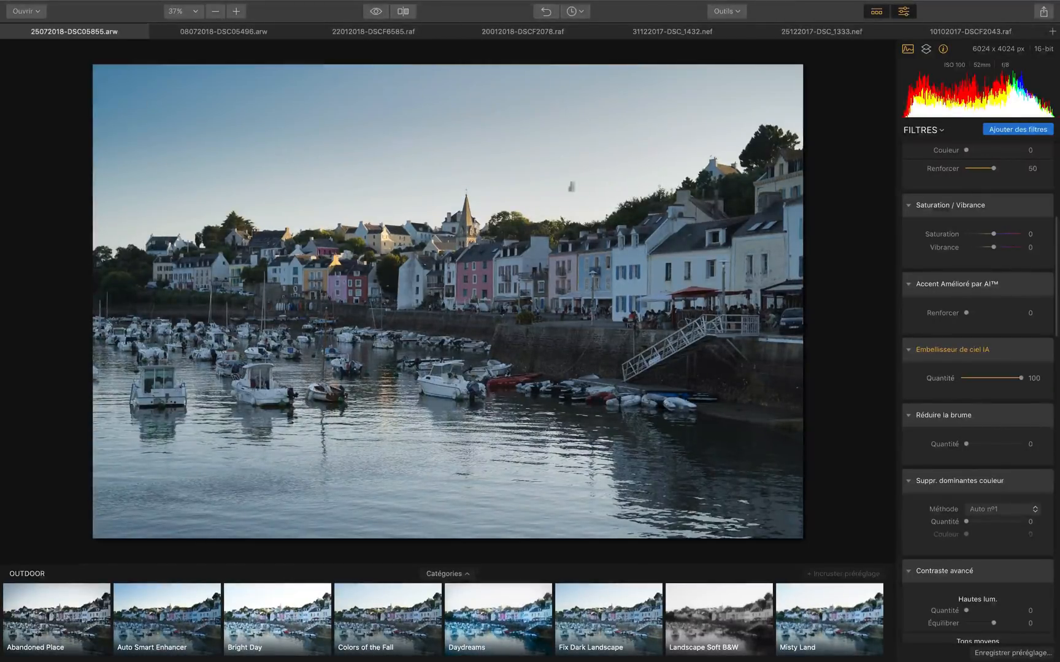
- On photo 08072018-DSC05496.arw, set Embellisseur de ciel IA to 52 and Réduire la brume to 31, trying 100 for the haze filter first
click(215, 34)
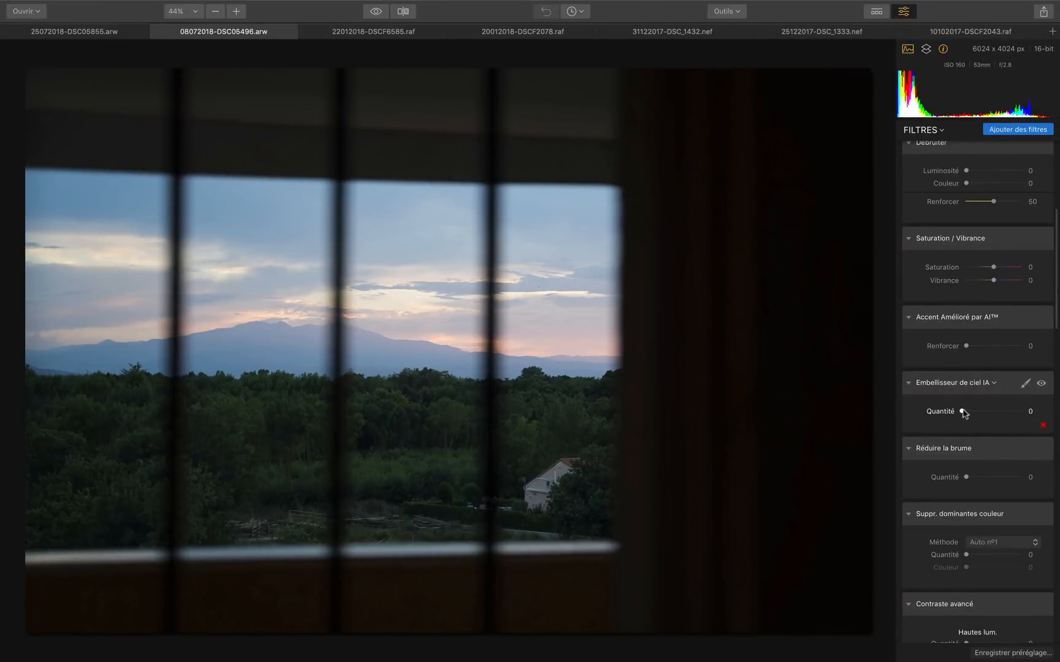
drag(963, 414, 1000, 414)
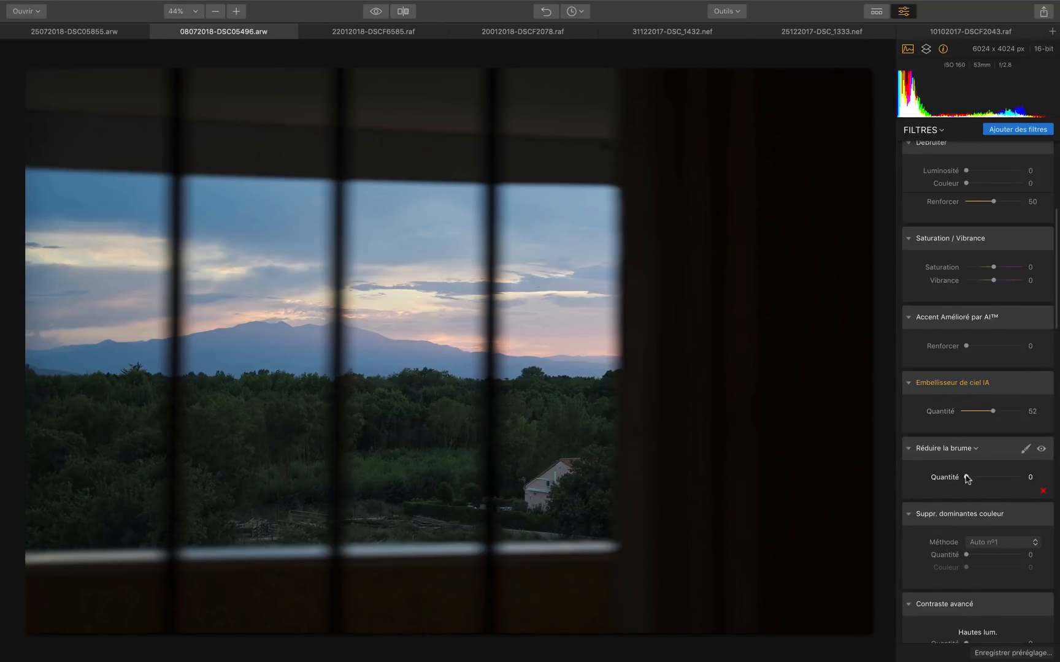
drag(966, 478, 1045, 480)
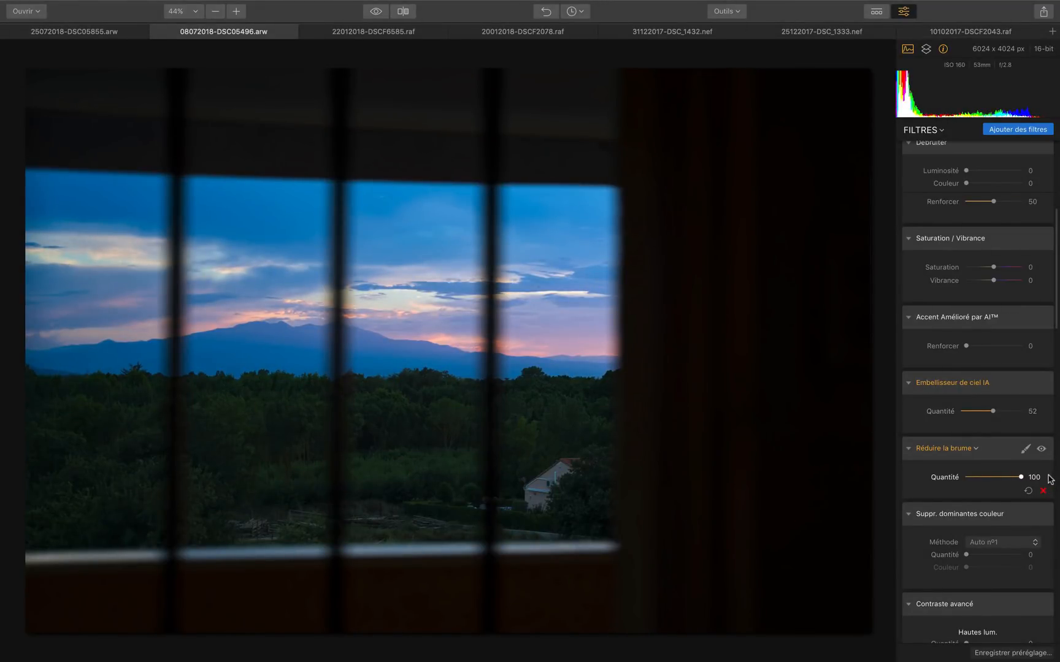
click(1028, 491)
mouse_move(966, 477)
mouse_down()
mouse_move(1023, 477)
mouse_move(932, 476)
mouse_move(1015, 470)
mouse_move(984, 467)
mouse_up()
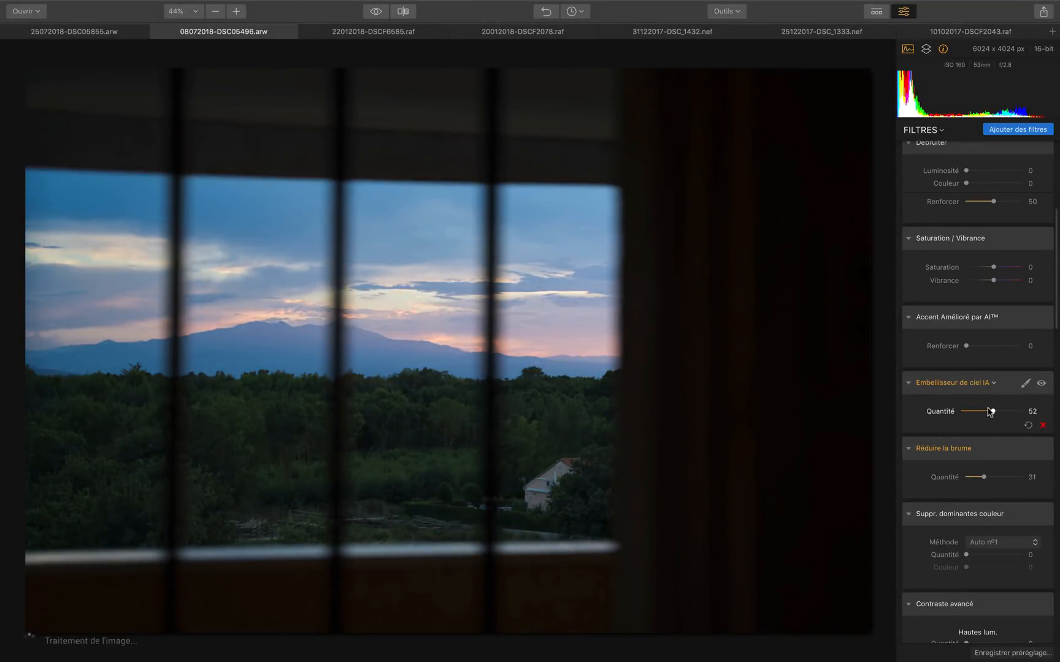
- Try Embellisseur de ciel IA and Réduire la brume both at 100, and reduce them to 40 and 32 respectively
drag(990, 409, 1031, 411)
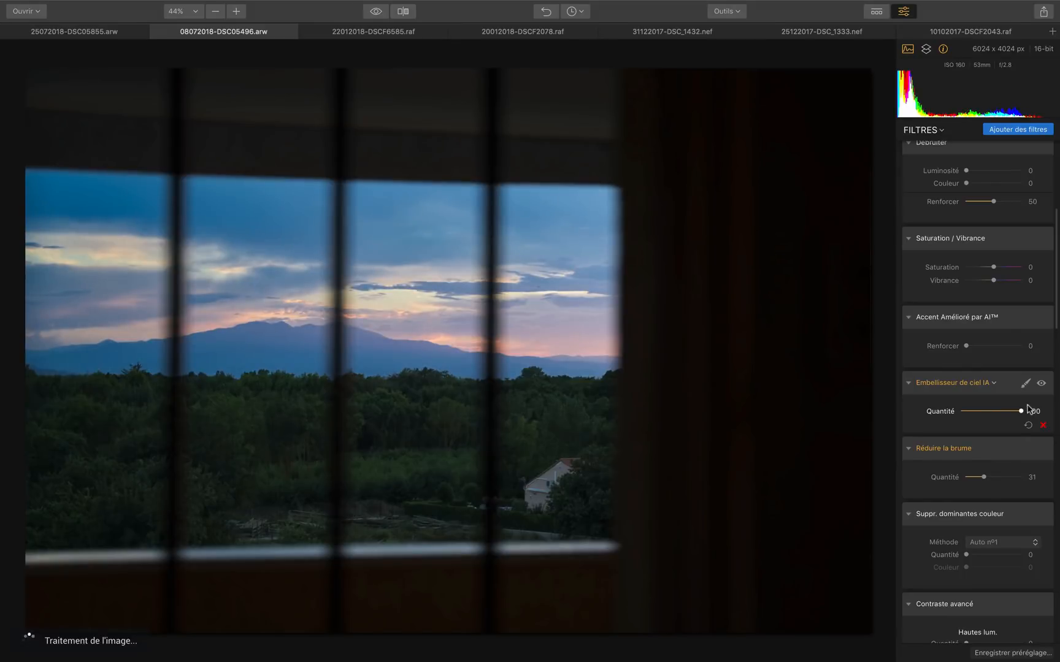
drag(983, 477, 1043, 478)
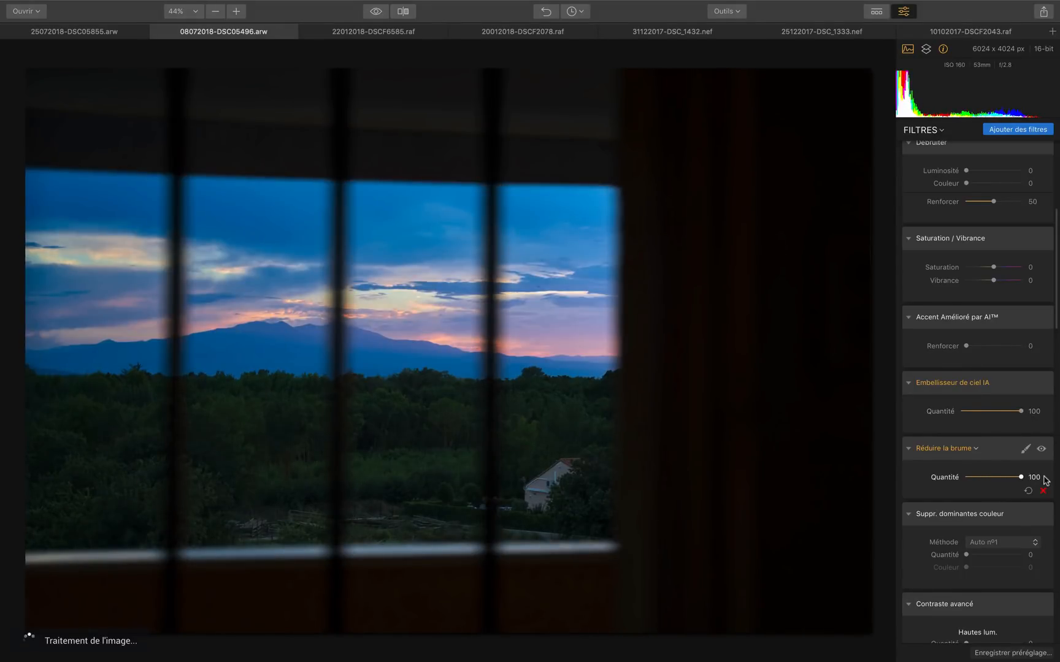
drag(1046, 481, 984, 478)
drag(1021, 411, 987, 412)
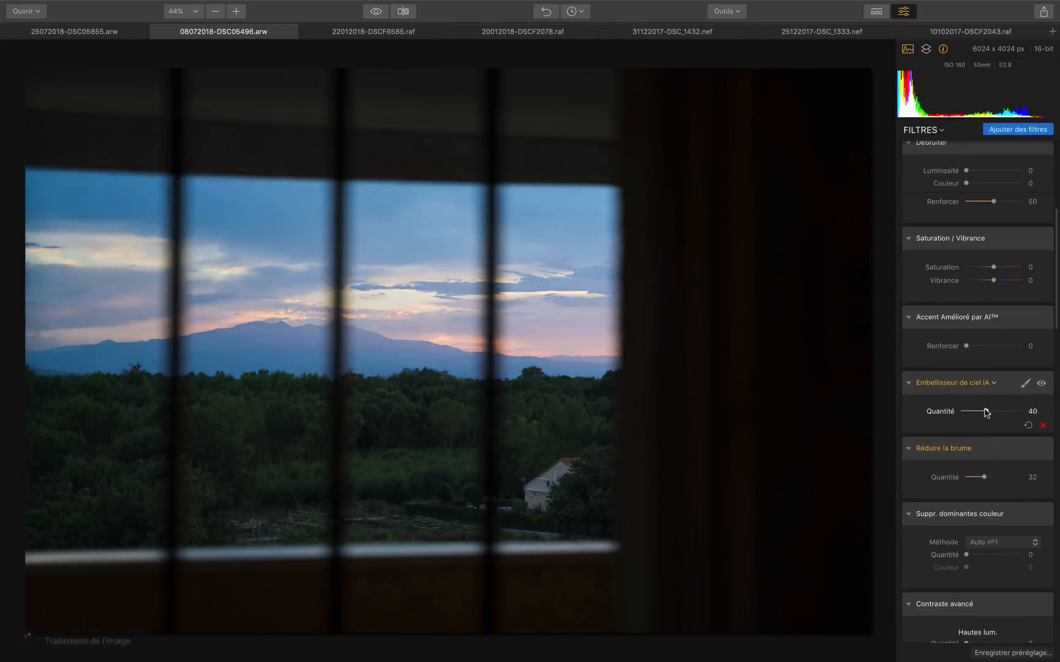
- On photo 22012018-DSCF6585.raf, try Embellisseur de ciel IA at 82 and 75, and settle on 35
click(362, 35)
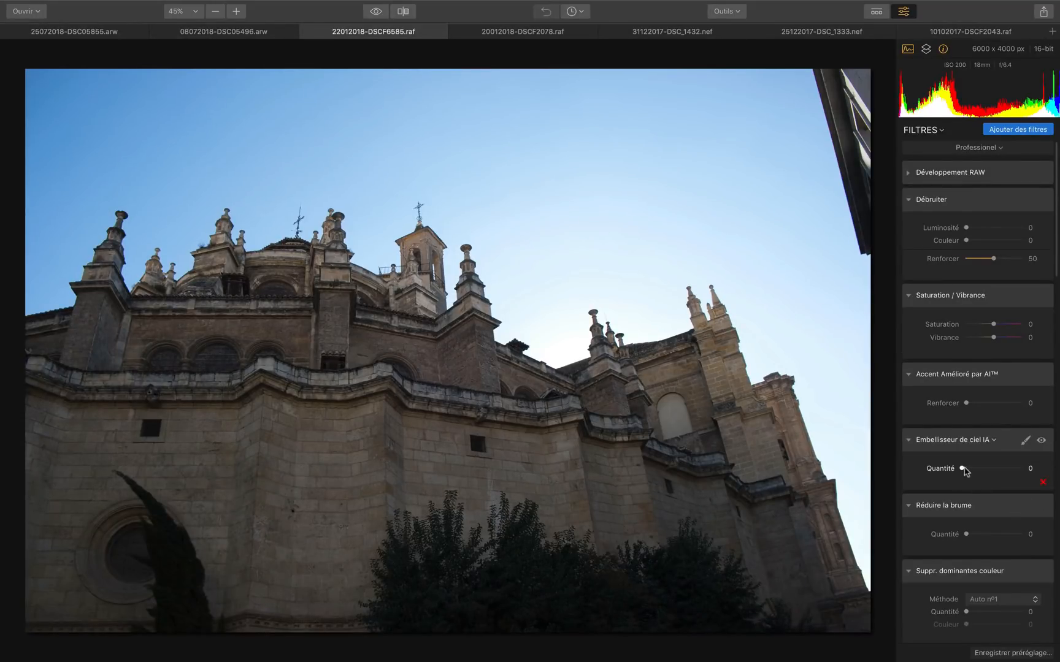
drag(961, 469, 1012, 469)
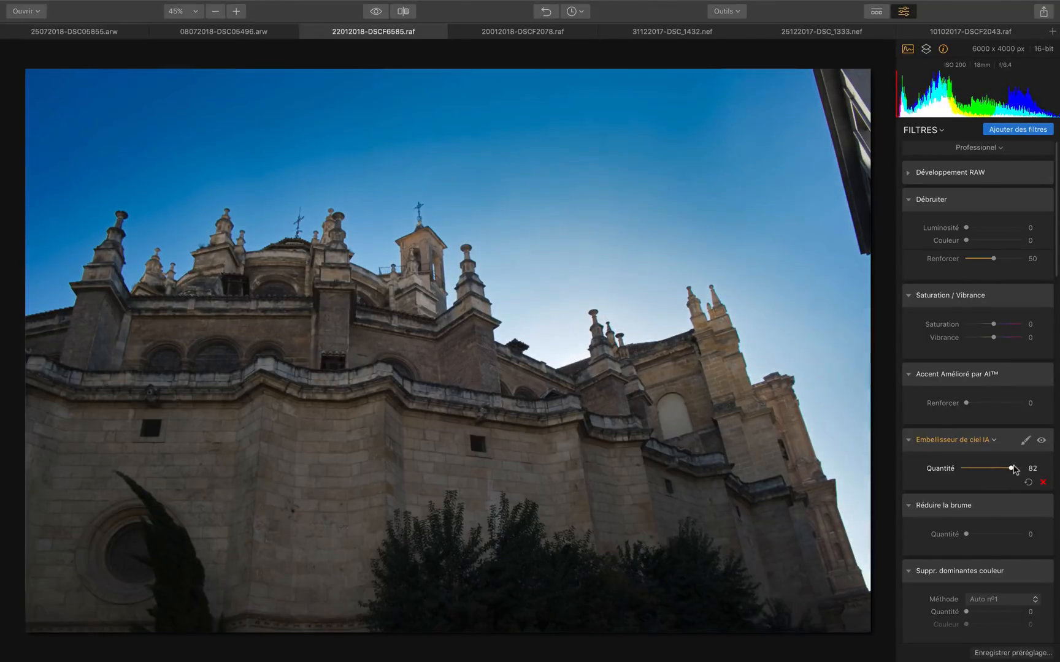
drag(1014, 469, 1009, 470)
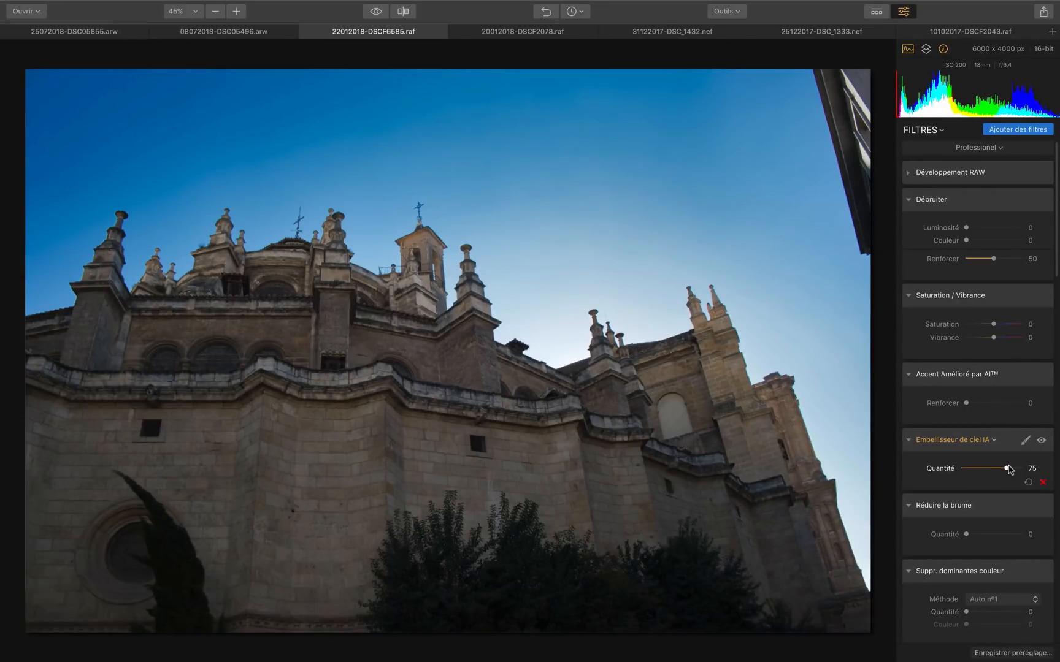
drag(1009, 469, 995, 465)
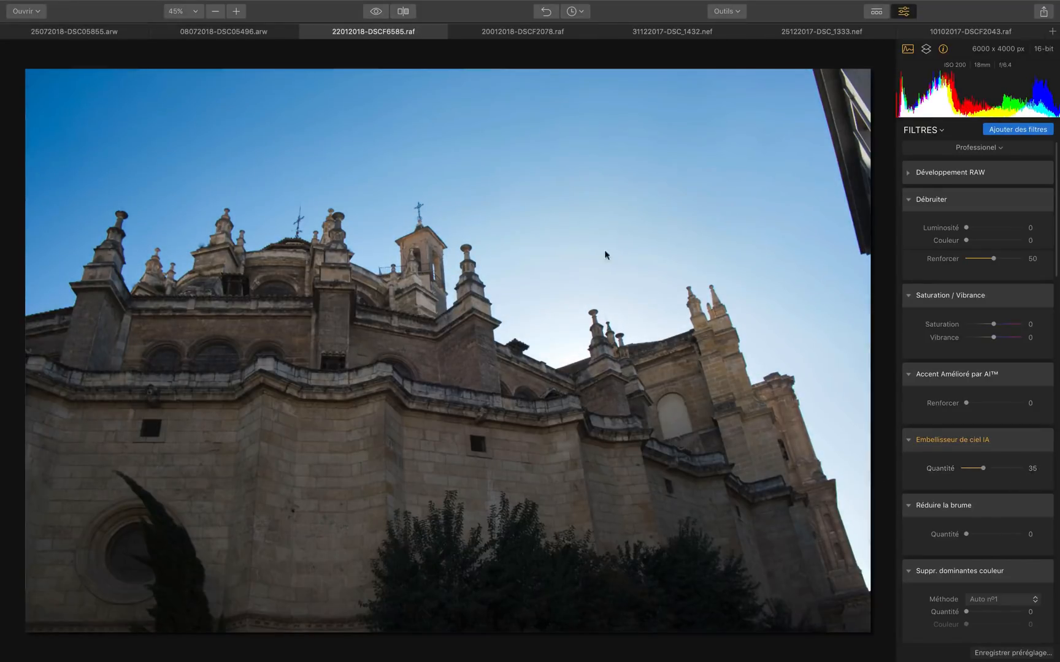
- Switch to photo 20012018-DSCF2078.raf and set its Embellisseur de ciel IA quantity to 96
click(507, 35)
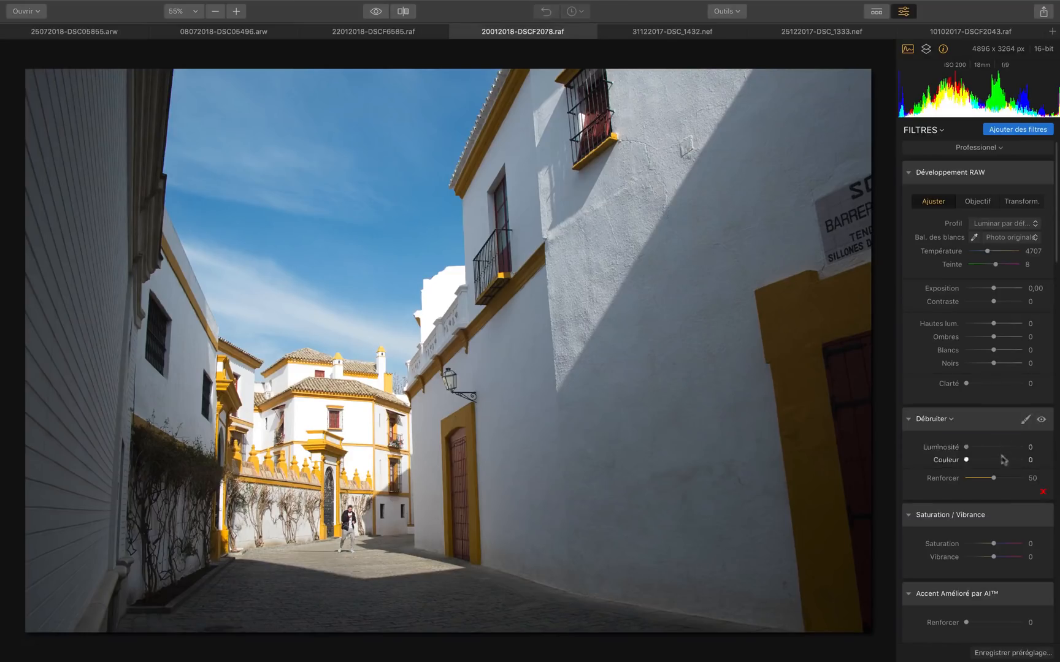
scroll(979, 541, down, 5)
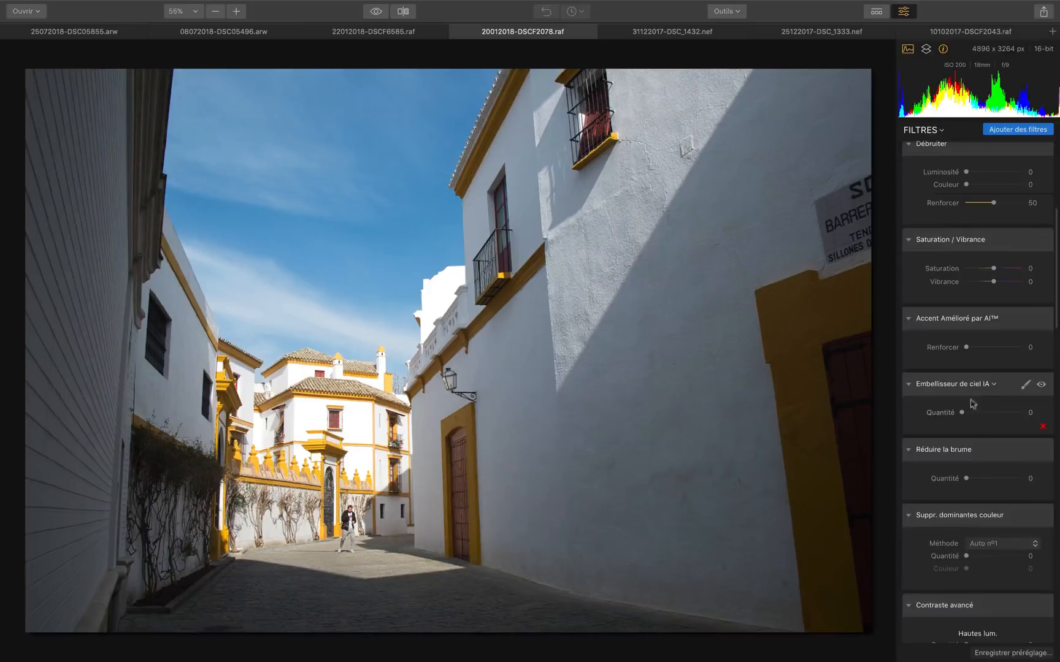
drag(962, 412, 1020, 412)
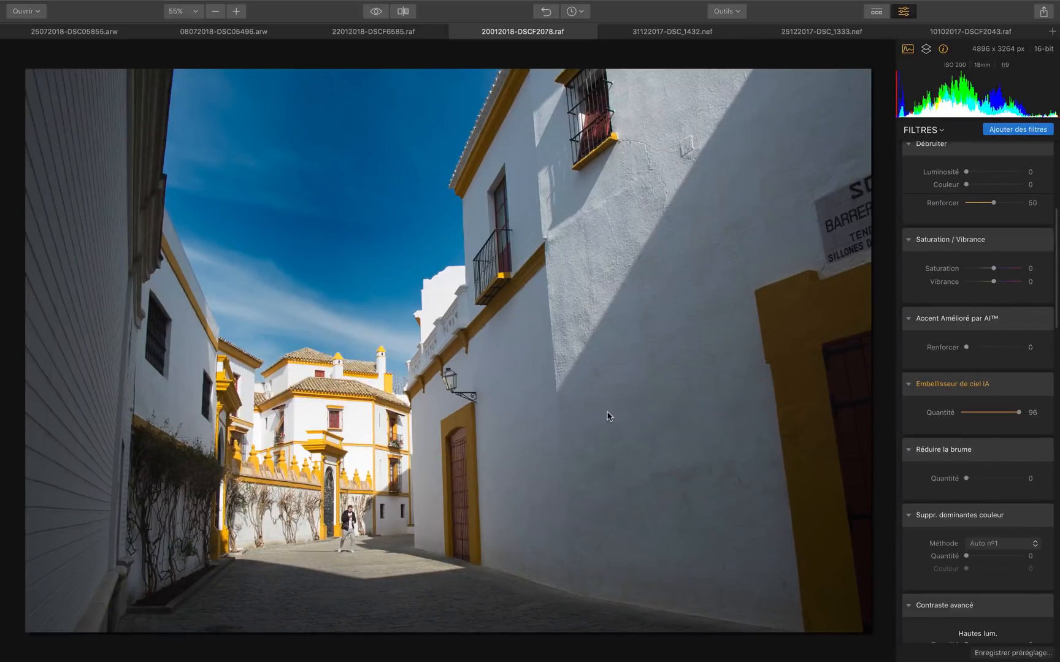
- Set Accent Amélioré par AI to 100 and reduce Embellisseur de ciel IA to 20 on the street photo
scroll(940, 399, up, 5)
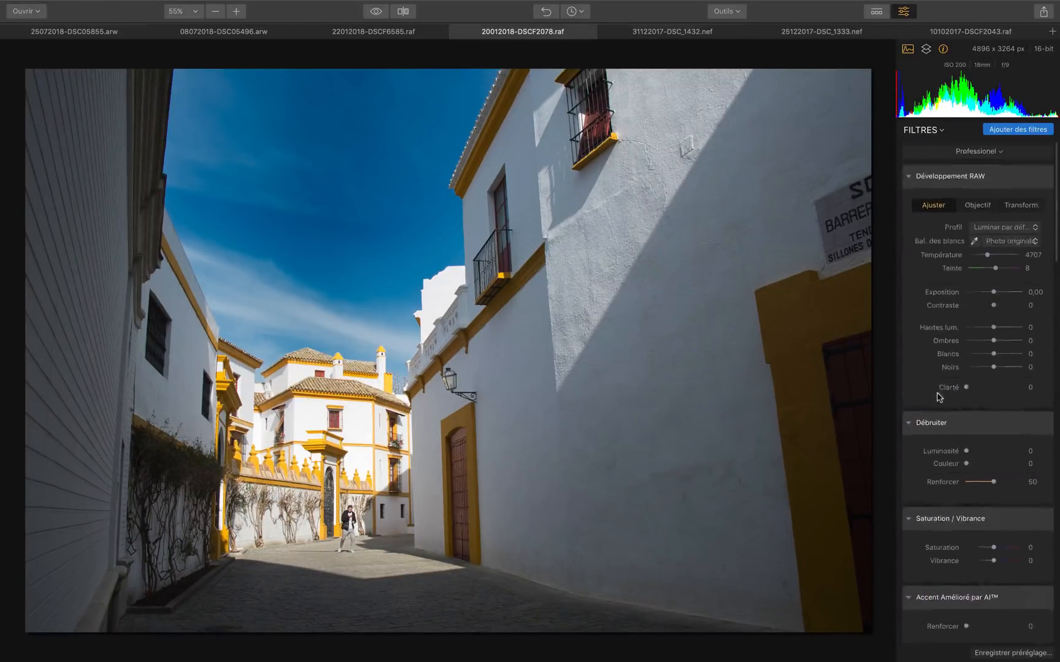
scroll(987, 423, down, 5)
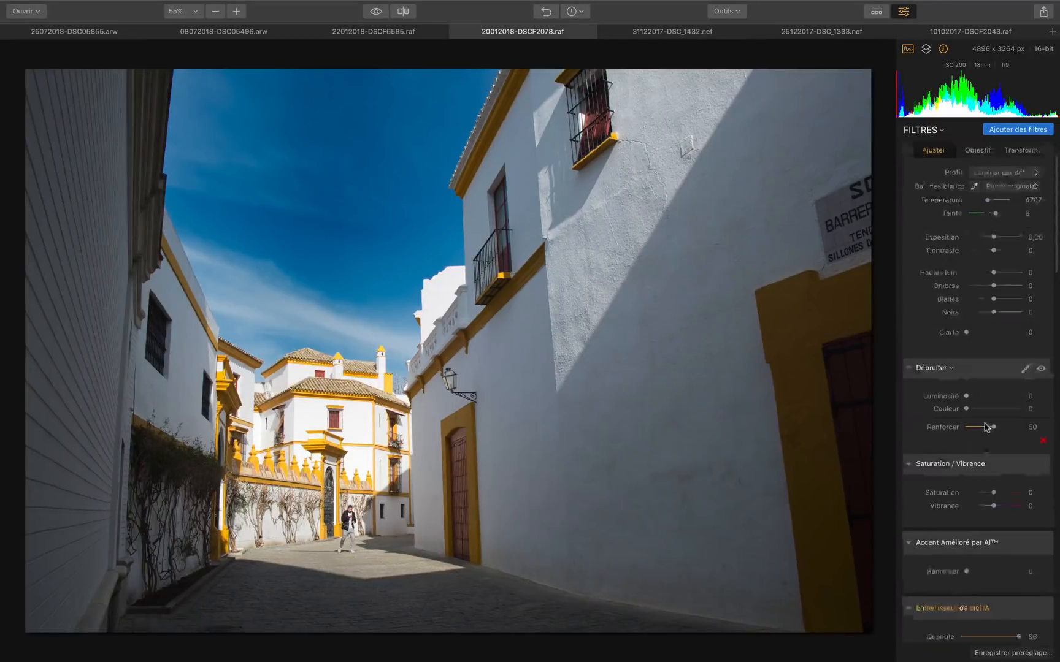
scroll(987, 413, down, 3)
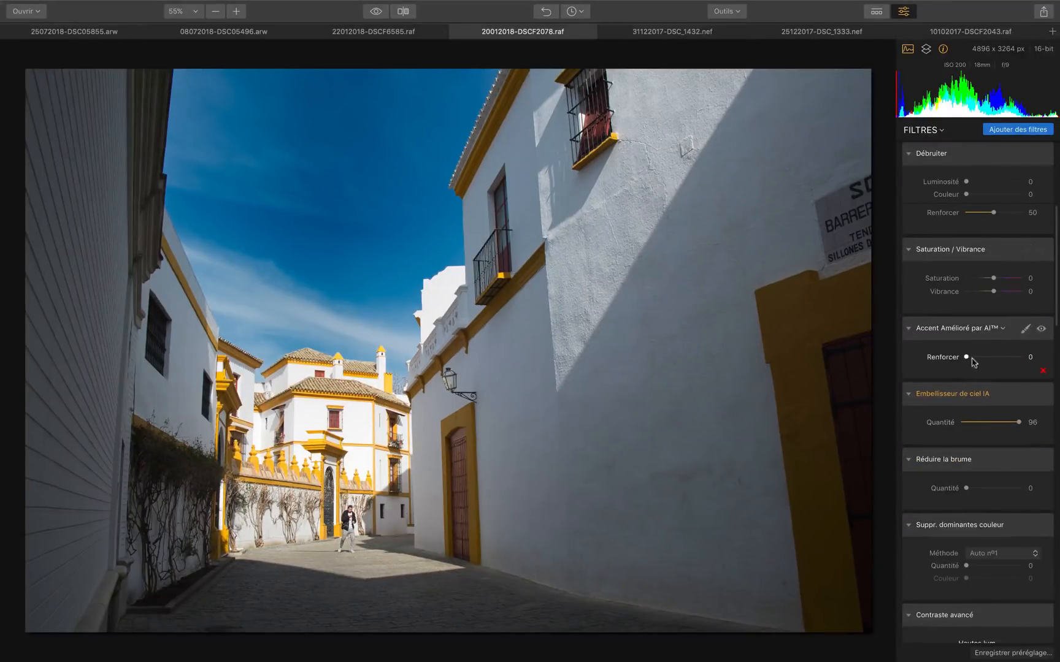
drag(966, 358, 1043, 360)
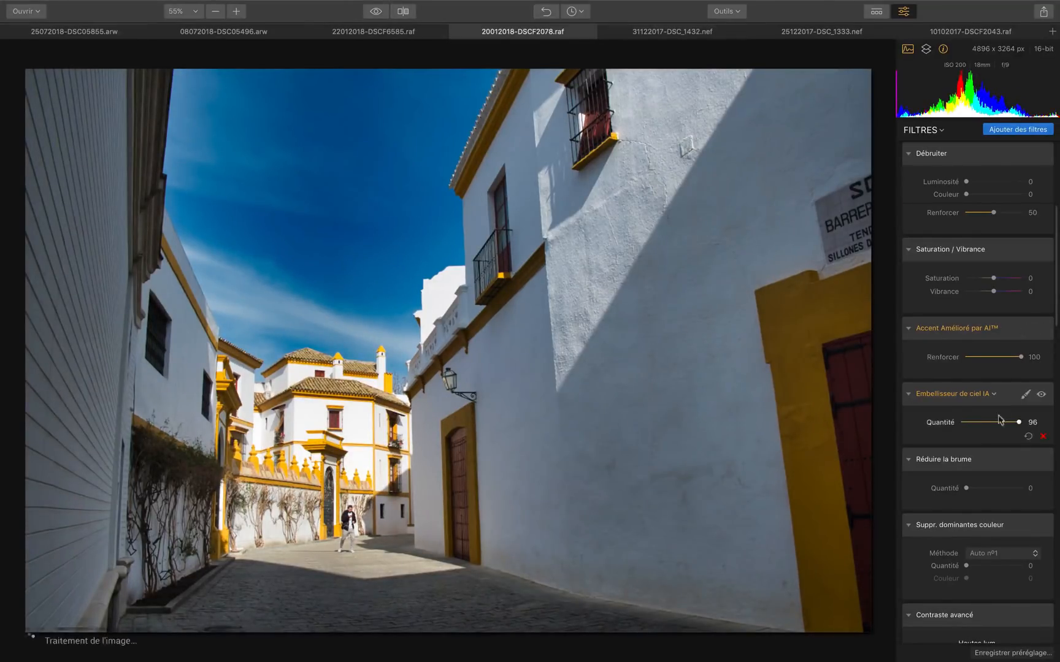
drag(1018, 422, 974, 423)
drag(1018, 359, 1058, 369)
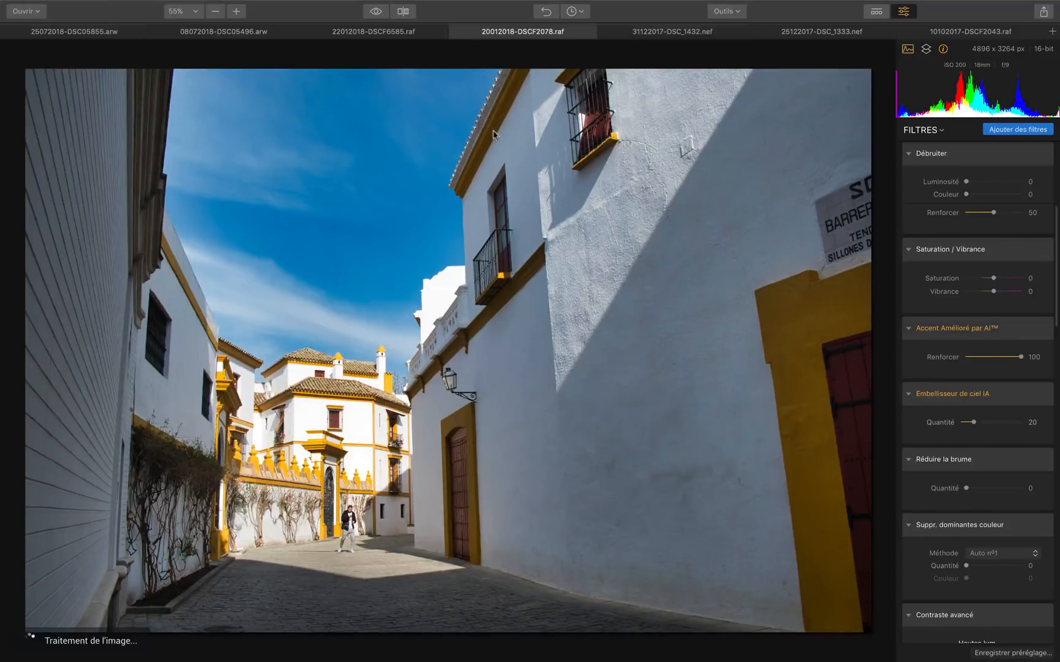
- Compare the street photo with its unedited original several times and reduce Accent Amélioré par AI to 61
click(375, 11)
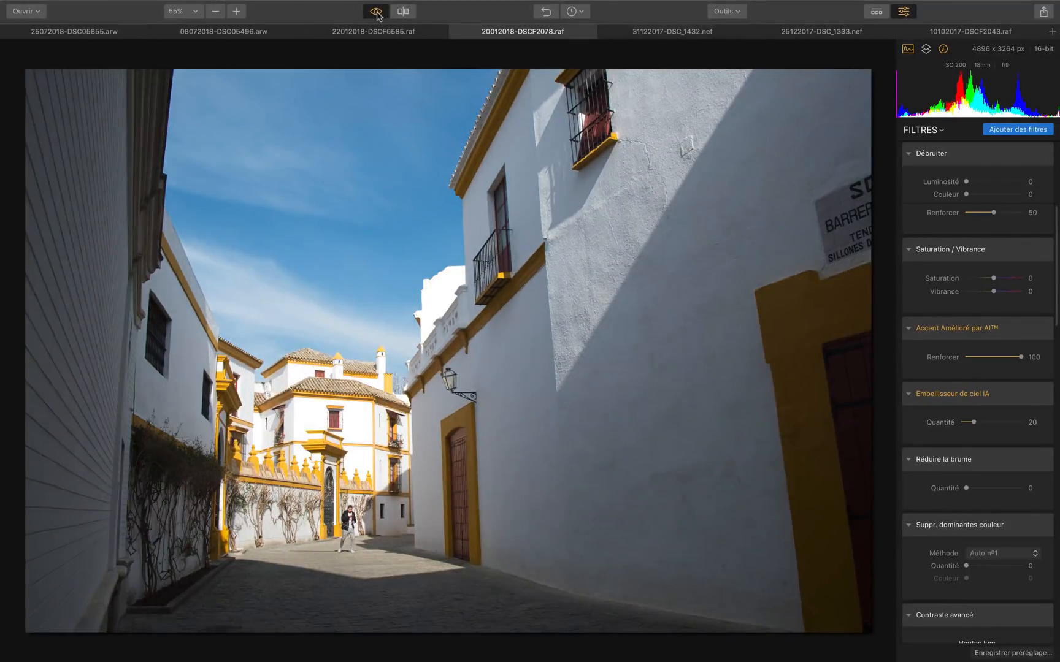
click(375, 12)
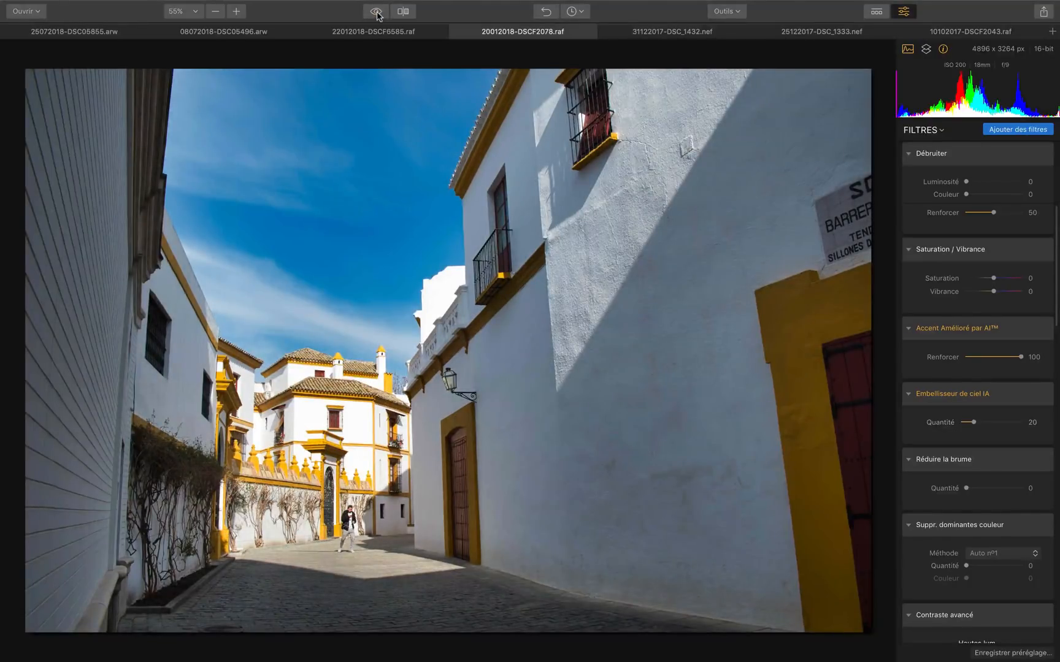
click(376, 13)
click(375, 12)
click(377, 13)
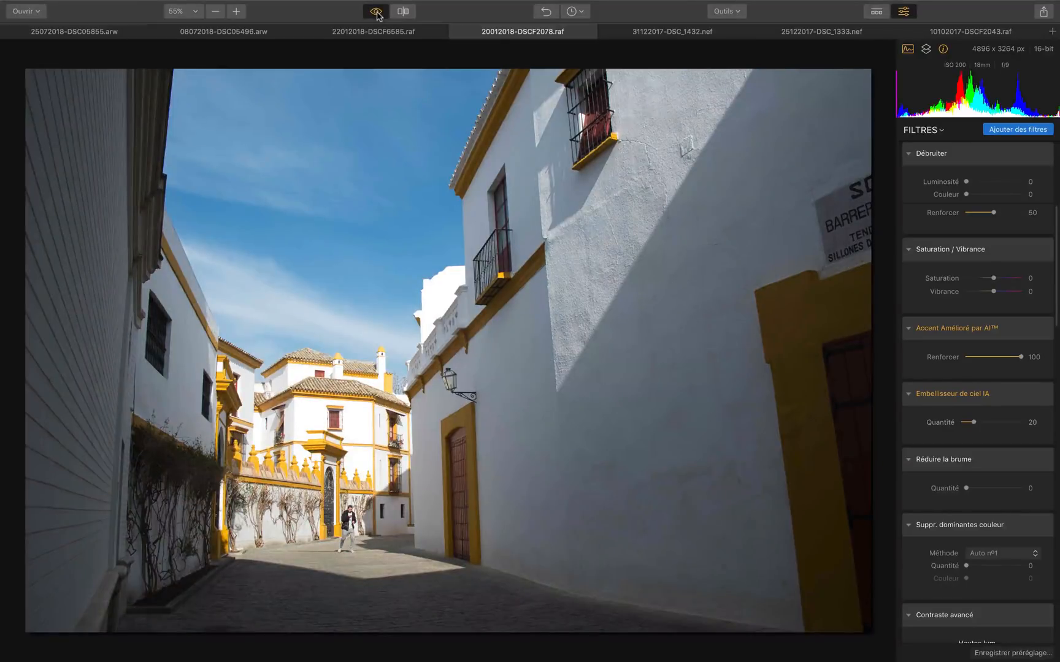
click(377, 14)
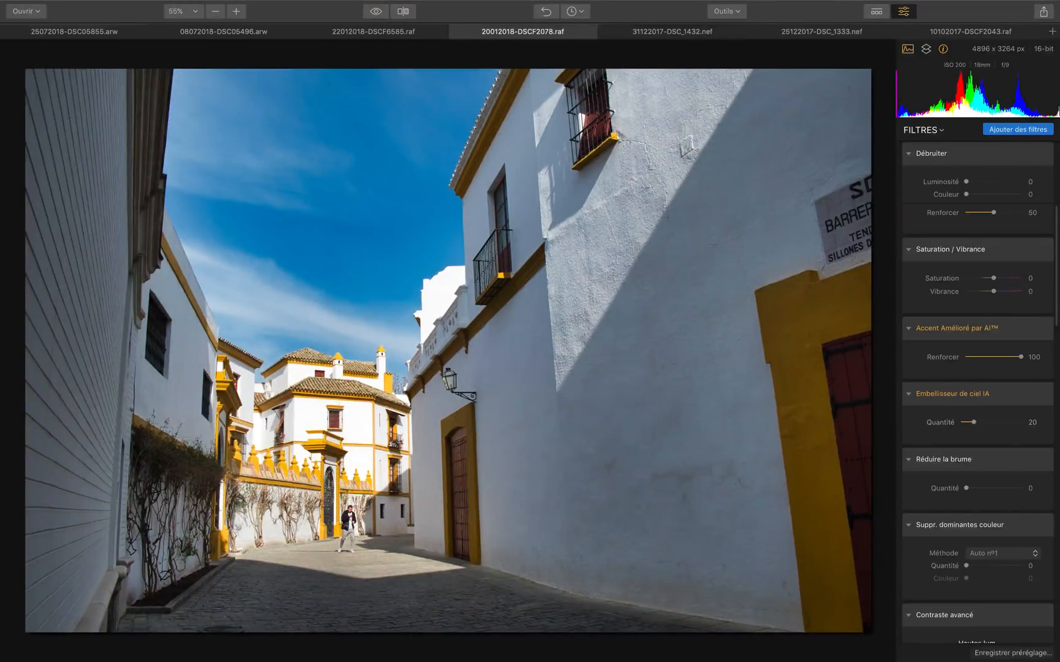
drag(1019, 357, 999, 360)
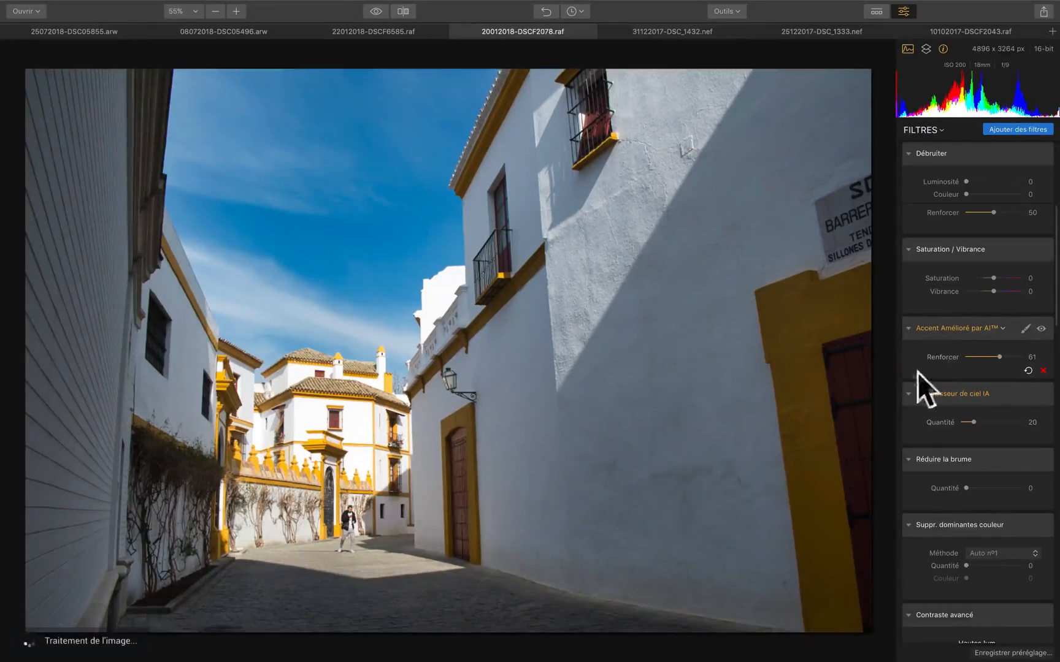
- On lake photo 31122017-DSC_1432.nef, try Embellisseur de ciel IA at 83, 100 and 58, and settle on 71
click(648, 34)
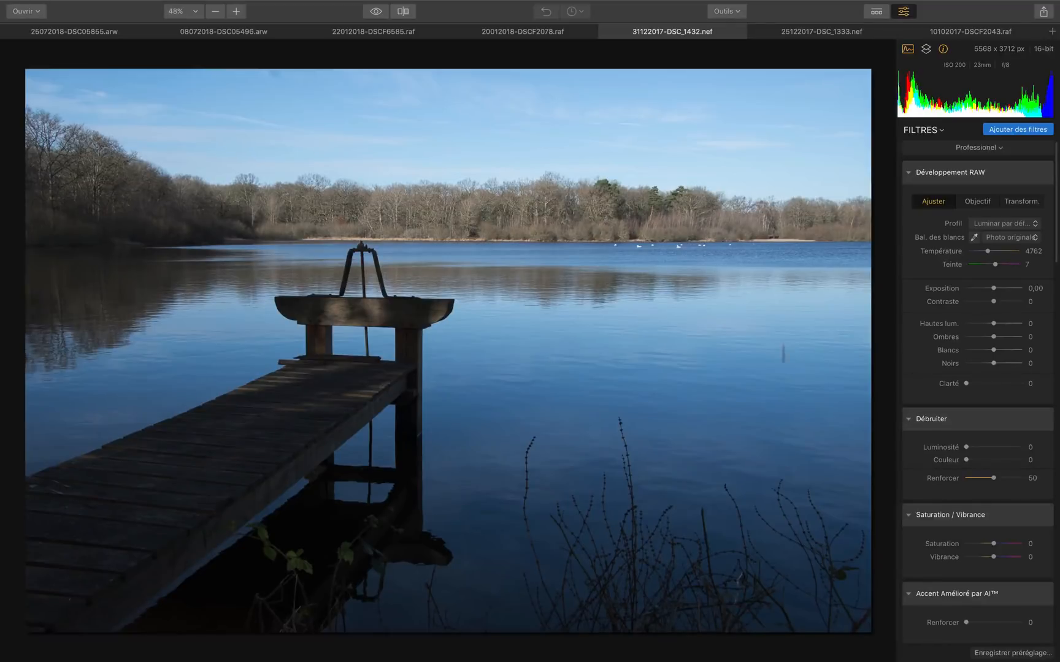
scroll(918, 474, down, 5)
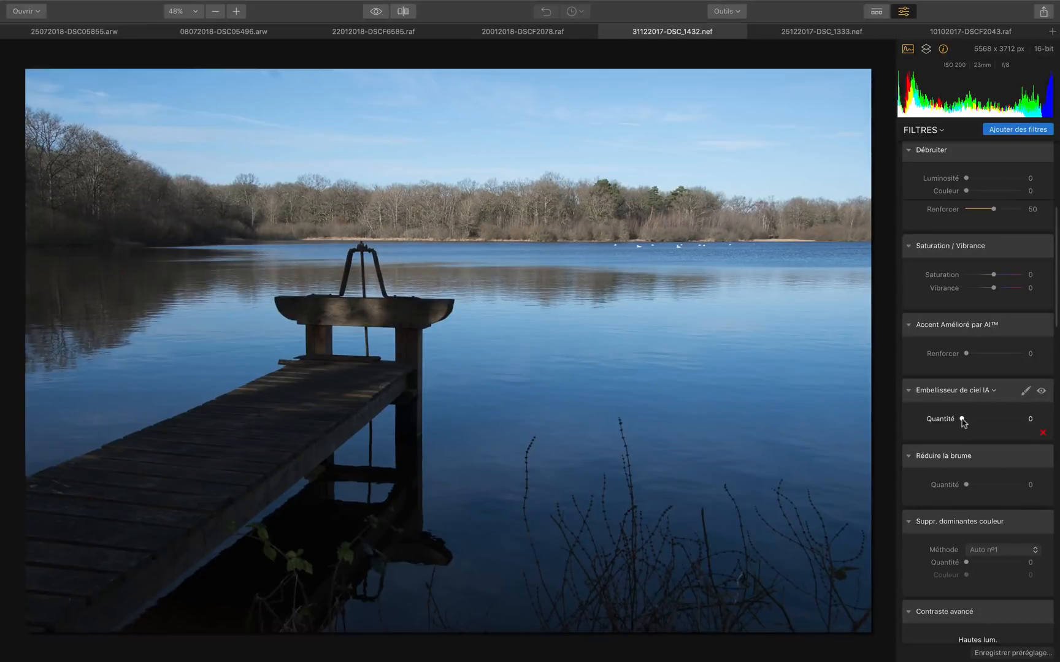
drag(962, 420, 1011, 420)
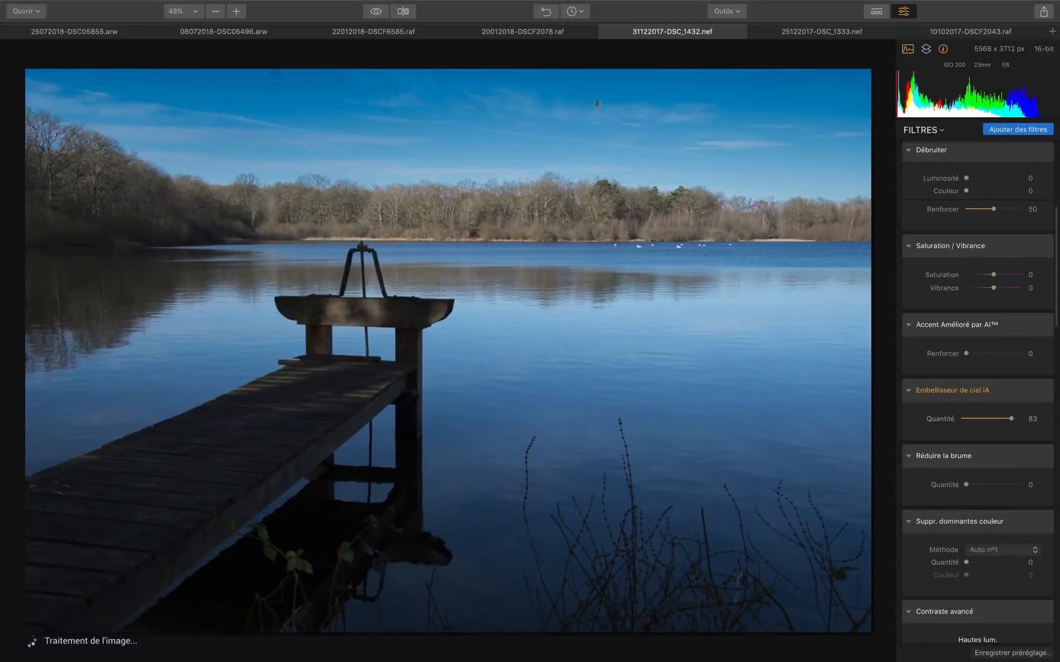
drag(1011, 418, 1038, 425)
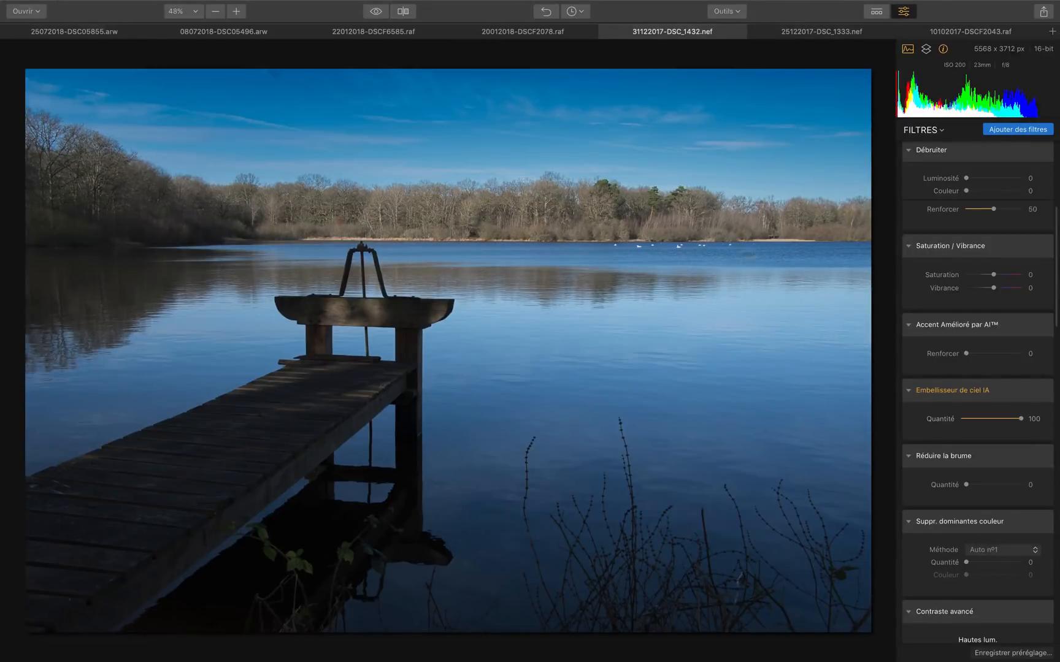
drag(1020, 419, 996, 419)
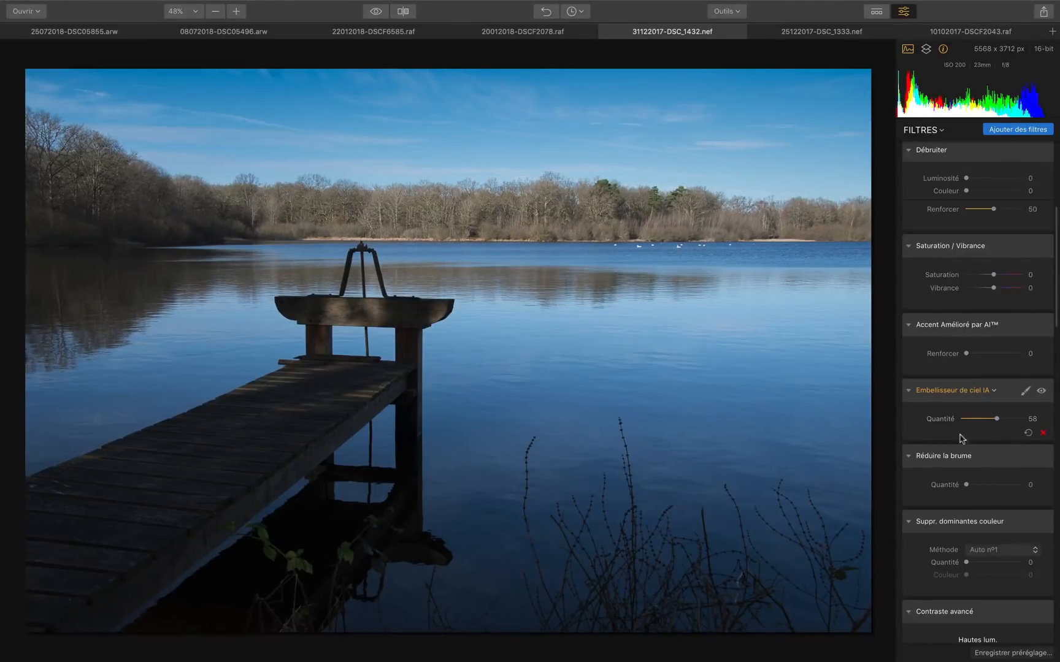
drag(998, 421, 1004, 419)
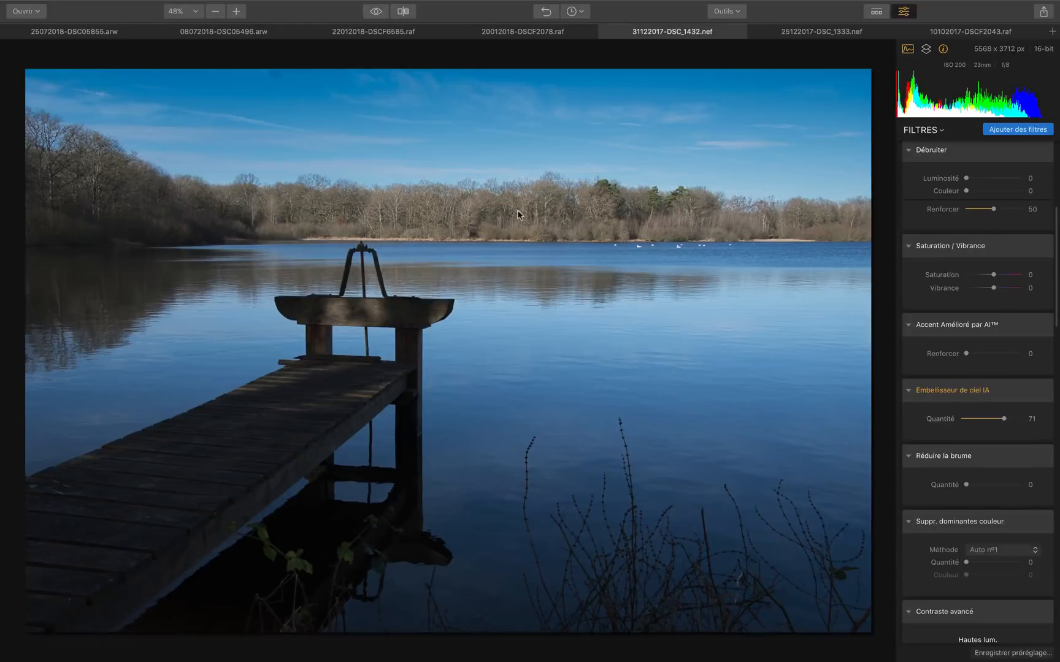
- Switch to moon photo 25122017-DSC_1333.nef and set its Embellisseur de ciel IA quantity to 100
click(798, 33)
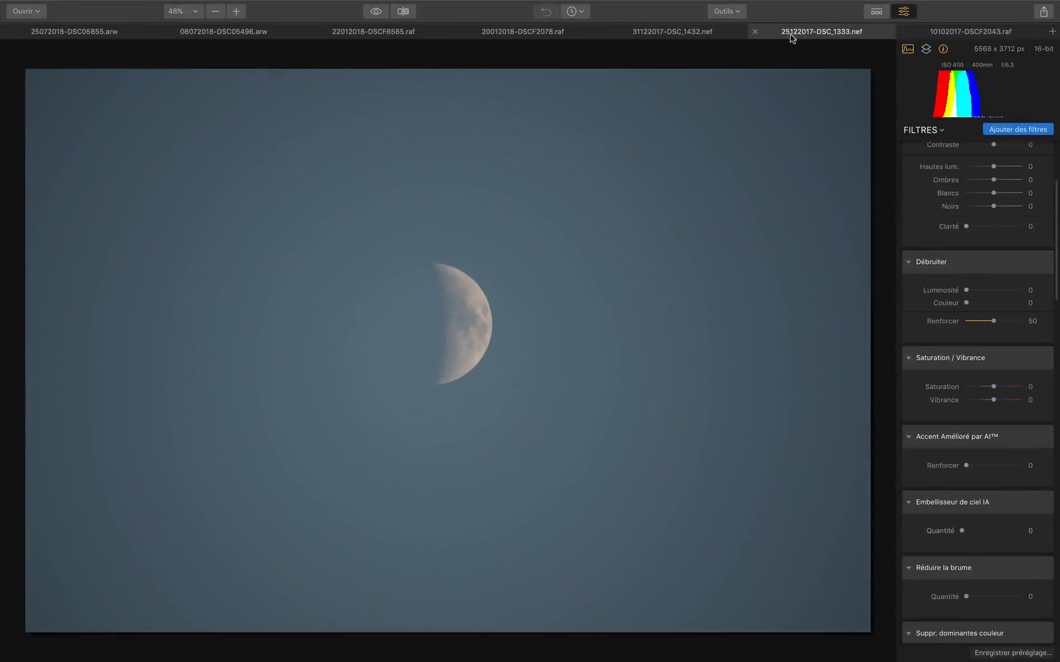
click(704, 34)
click(796, 33)
mouse_move(962, 531)
mouse_down()
mouse_move(1036, 533)
mouse_move(964, 532)
mouse_up()
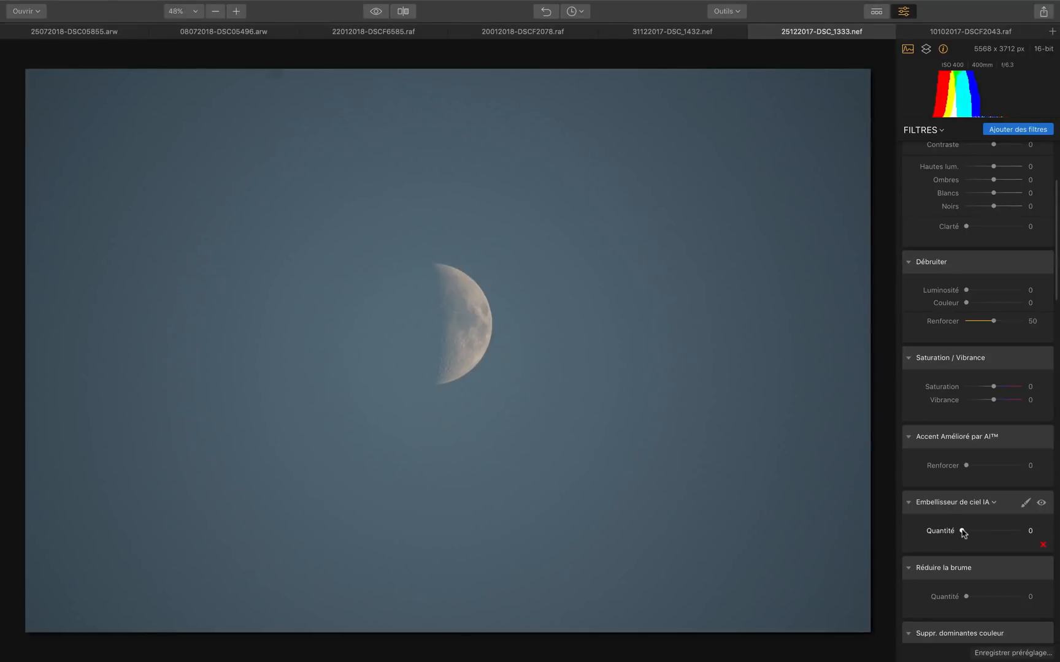
drag(963, 532, 1036, 533)
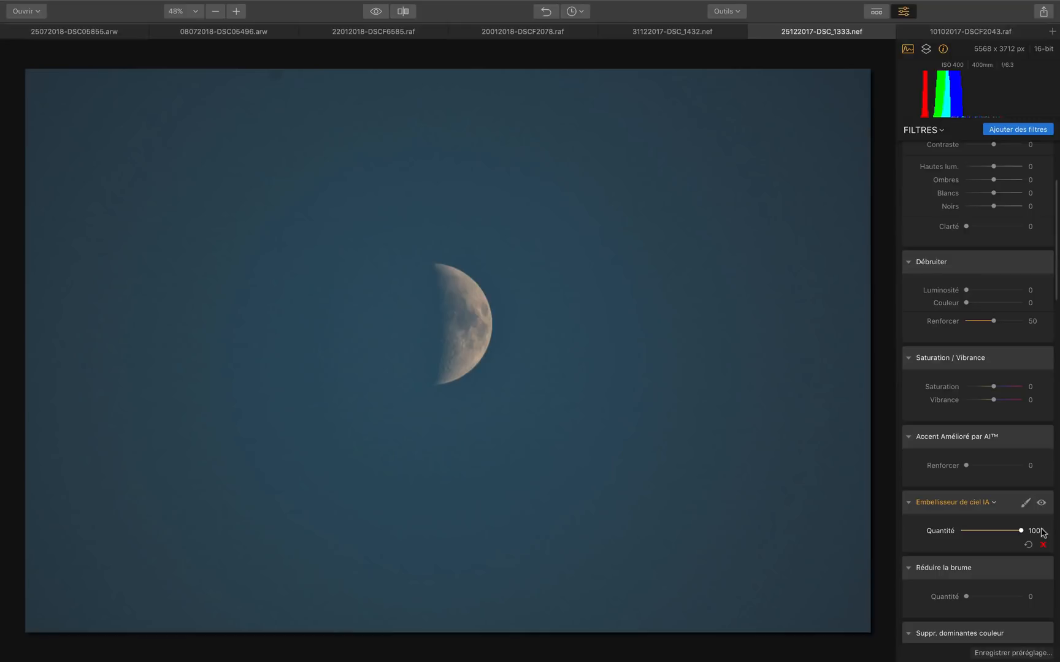
- Try Accent Amélioré par AI at 49 on the moon photo, inspect the moon's detail, and settle on 45
drag(965, 466, 994, 467)
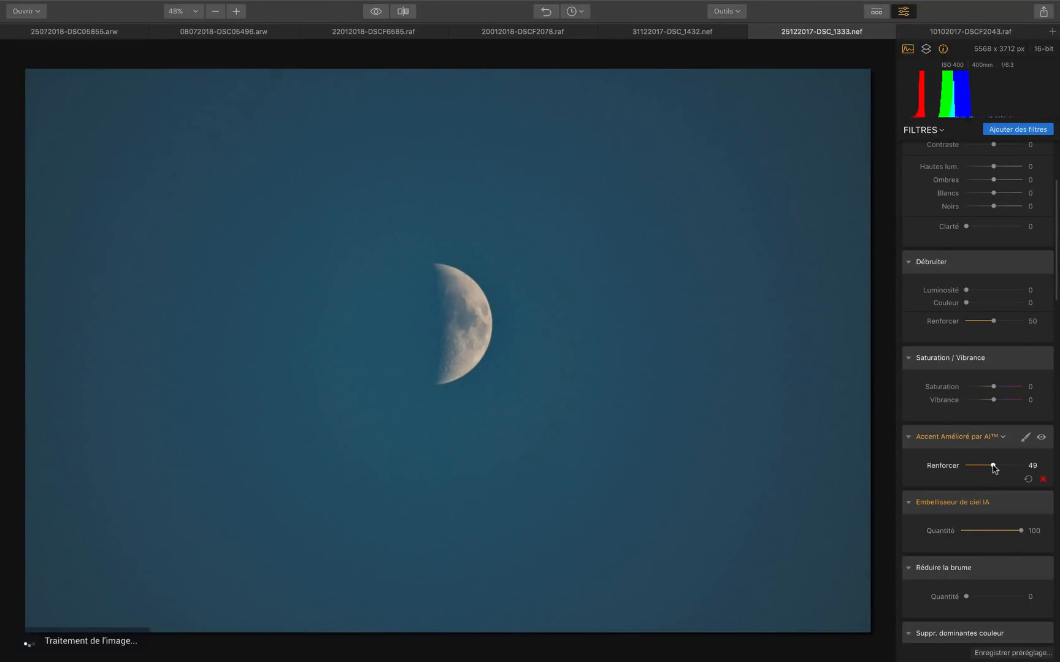
double_click(457, 303)
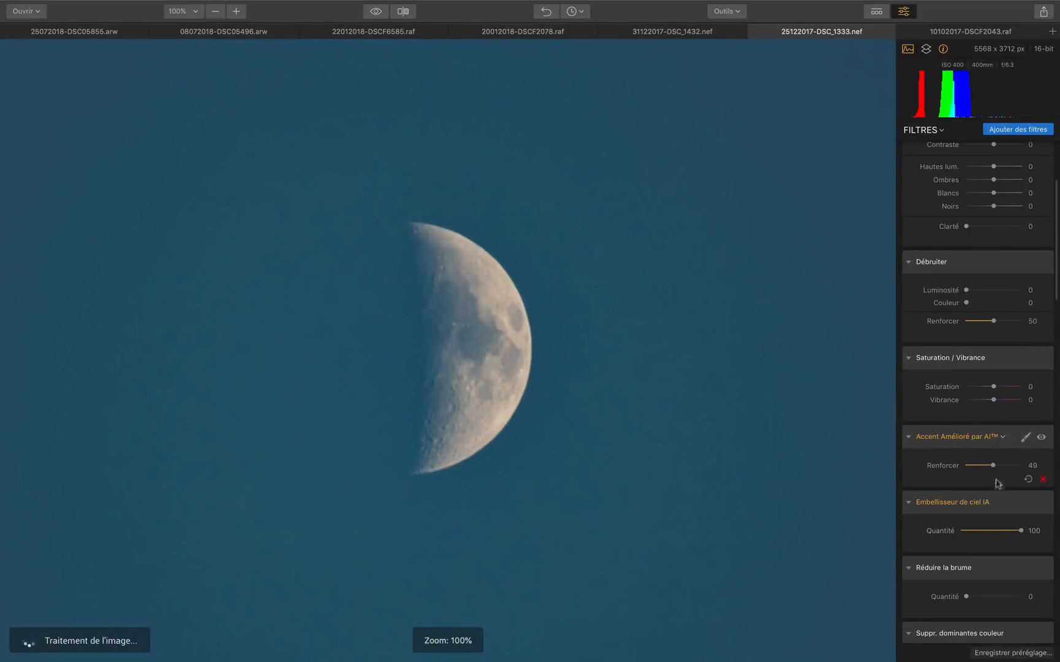
mouse_move(993, 467)
mouse_down()
mouse_move(937, 470)
mouse_move(997, 470)
mouse_up()
click(634, 402)
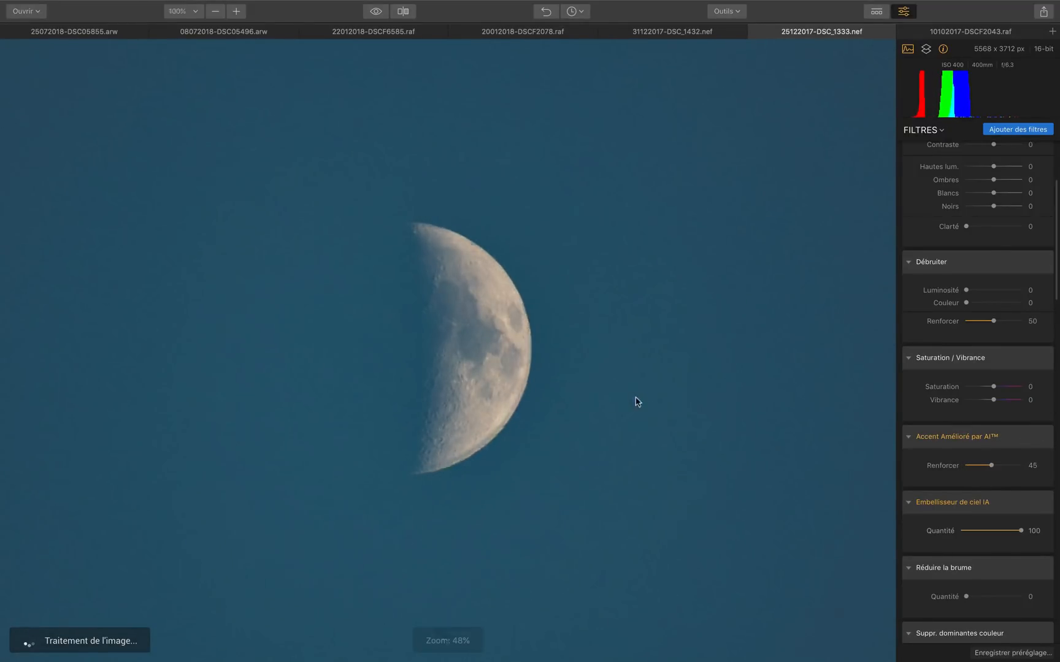
- On fountain photo 10102017-DSCF2043.raf, set Embellisseur de ciel IA to 100 and compare it repeatedly with the unedited original
click(983, 32)
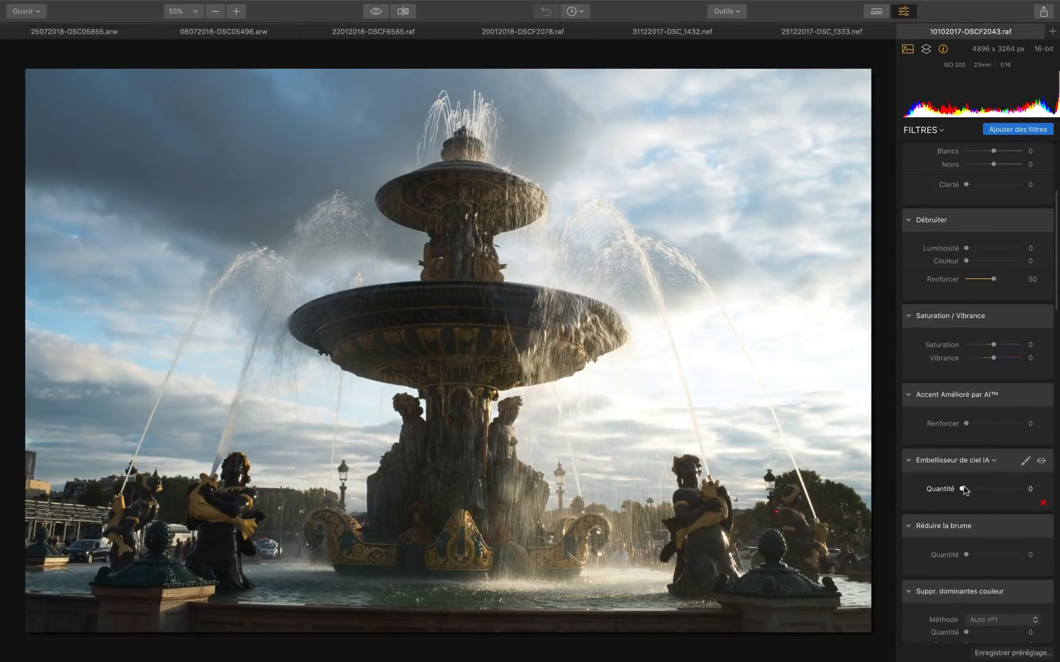
drag(962, 489, 1046, 492)
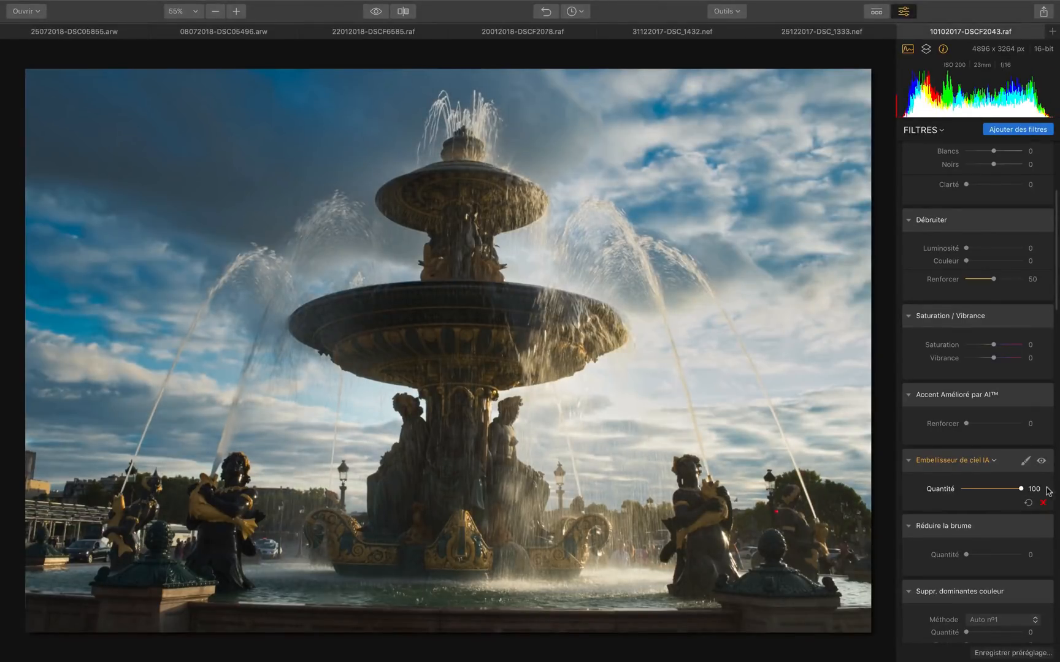
click(371, 12)
click(374, 12)
click(374, 11)
click(374, 12)
click(372, 13)
- Try Accent Amélioré par AI at 35 on the fountain photo, compare with the original, and return it to 0
drag(967, 427, 989, 423)
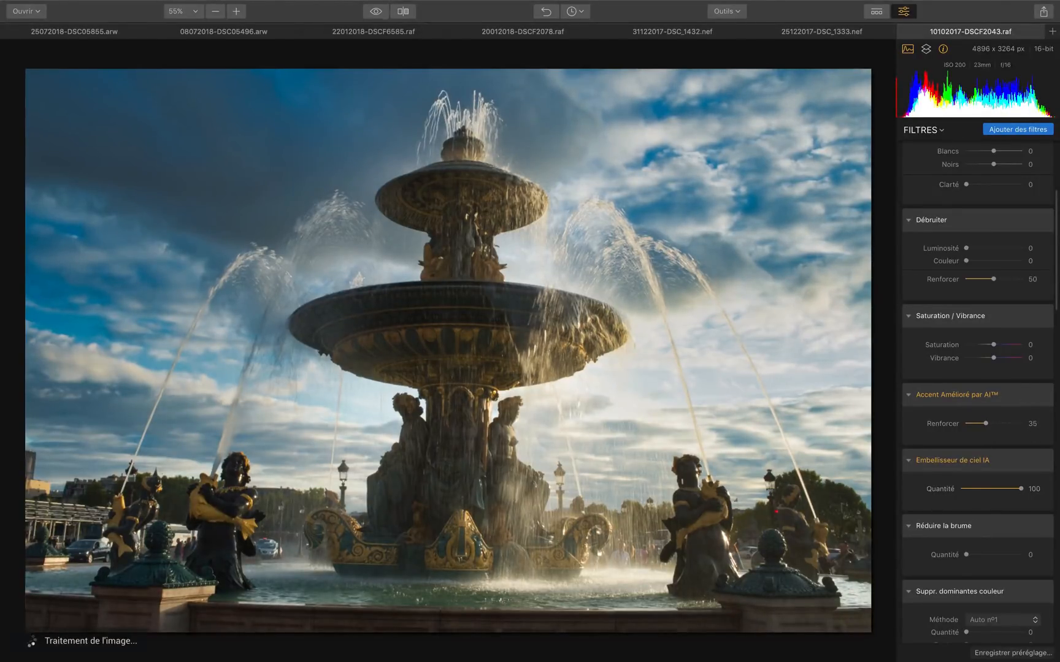
click(369, 11)
click(369, 14)
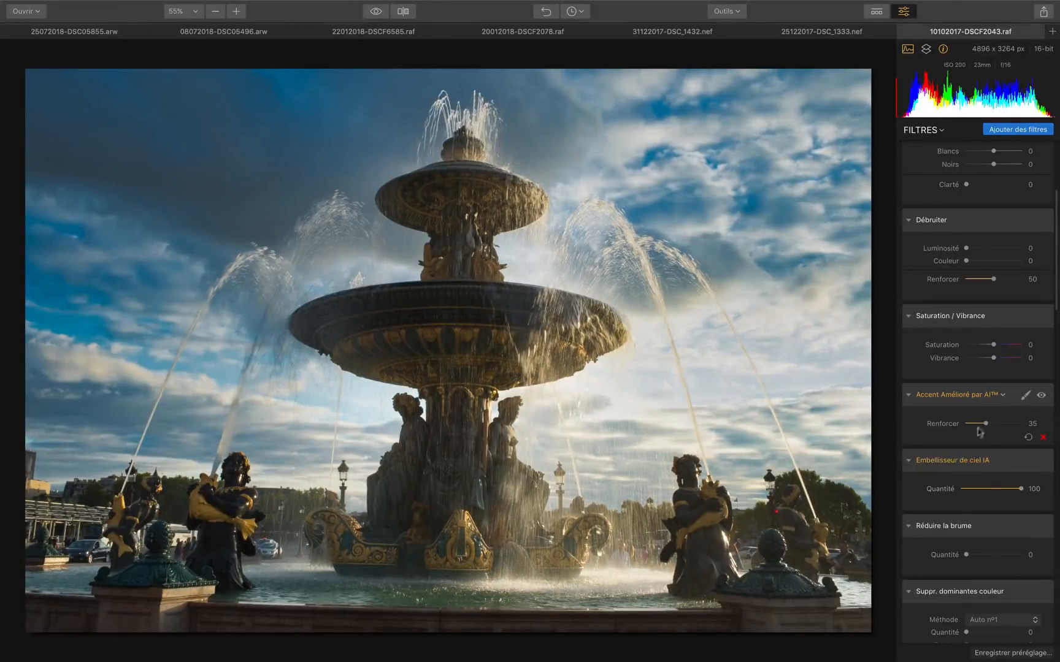
drag(984, 423, 915, 425)
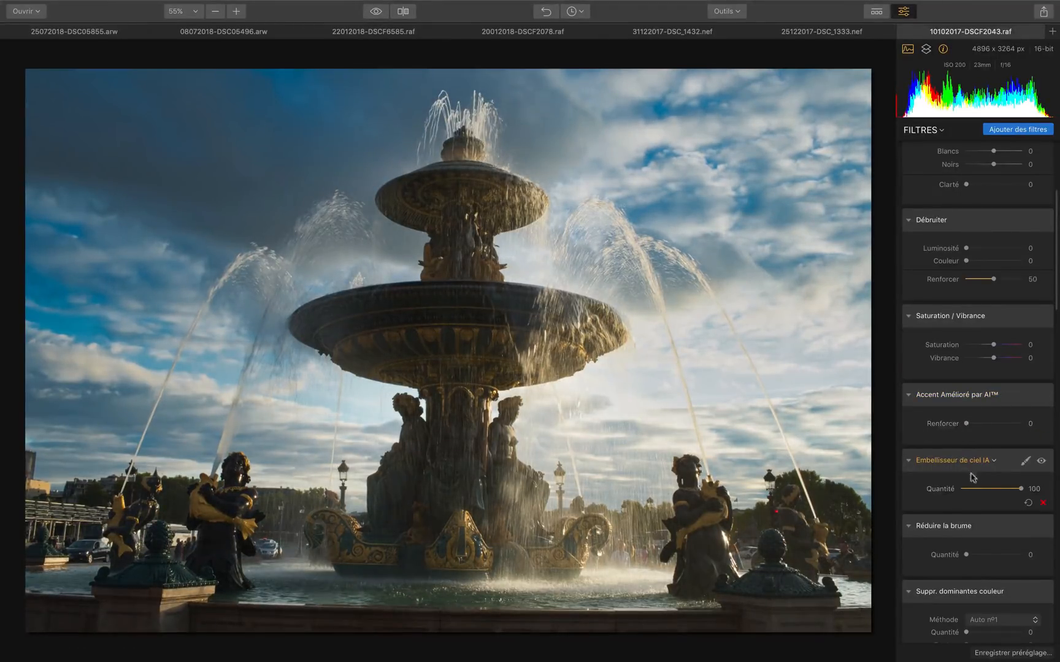
- Reduce the fountain photo's Embellisseur de ciel IA quantity to 36 and fine-tune it to 45
click(983, 489)
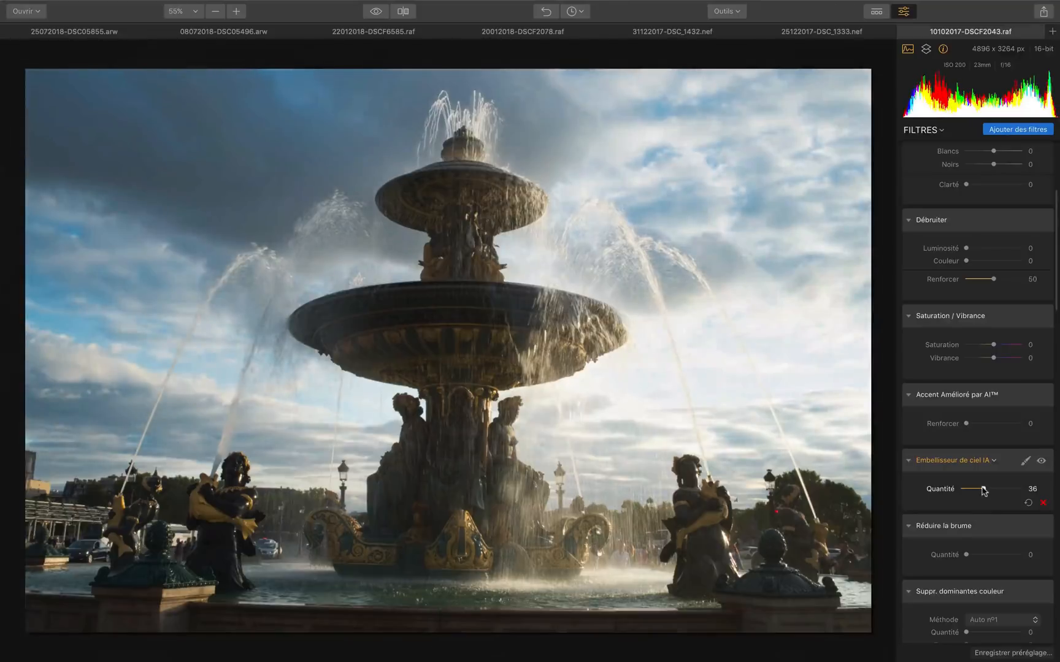
mouse_move(983, 488)
mouse_down()
mouse_move(1003, 491)
mouse_move(988, 489)
mouse_up()
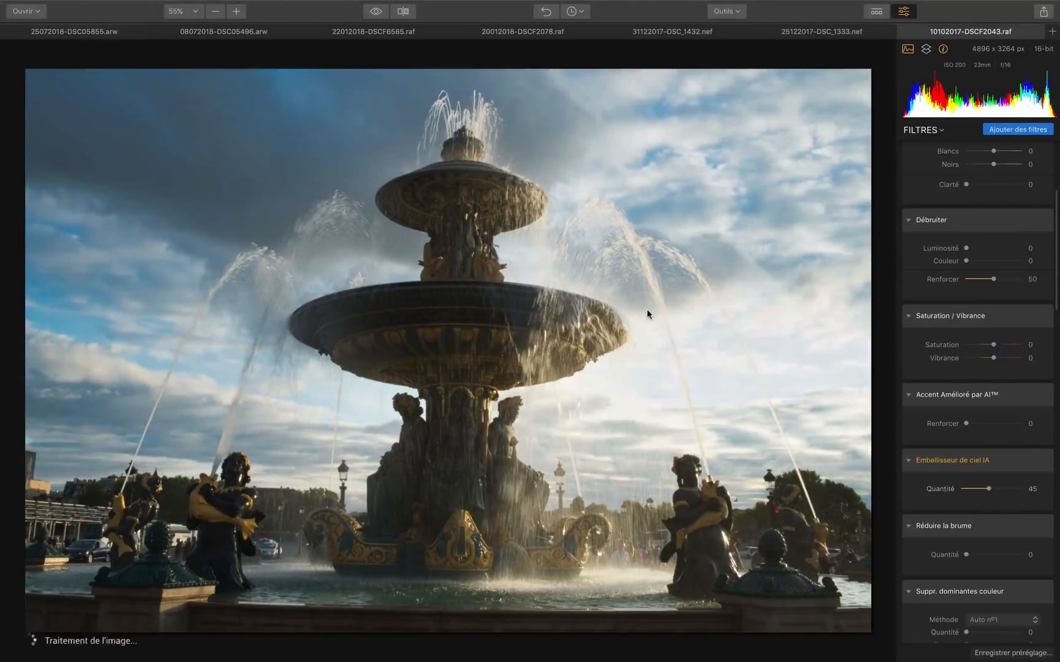